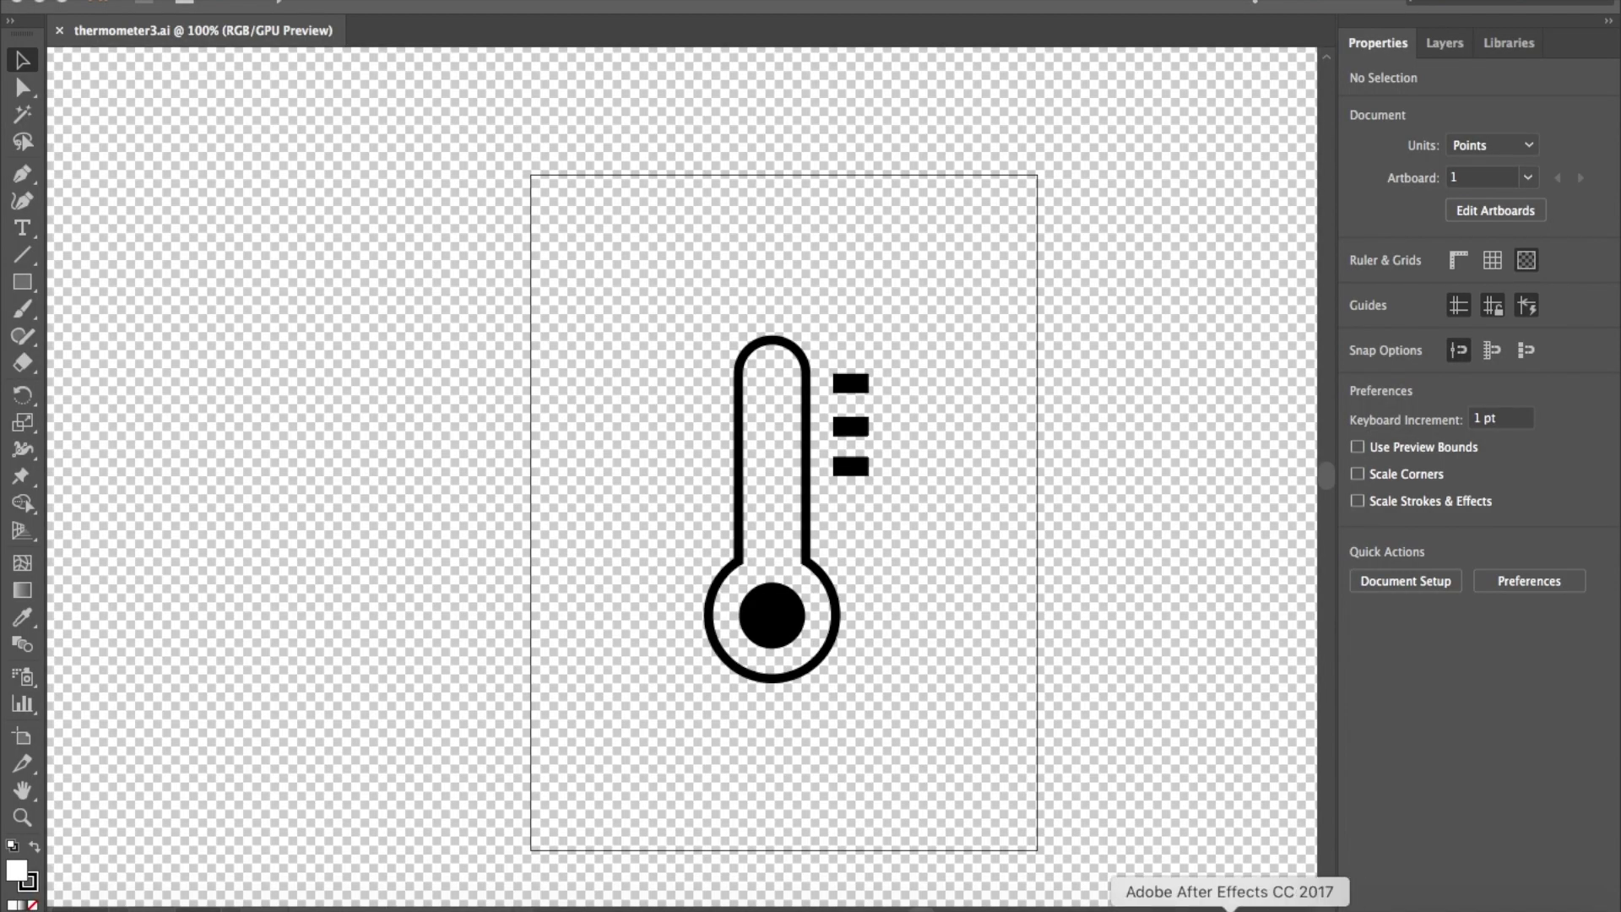
# Open the Bodymovin extension panel in After Effects from Window > Extensions
pyautogui.click(1242, 908)
pyautogui.click(688, 1)
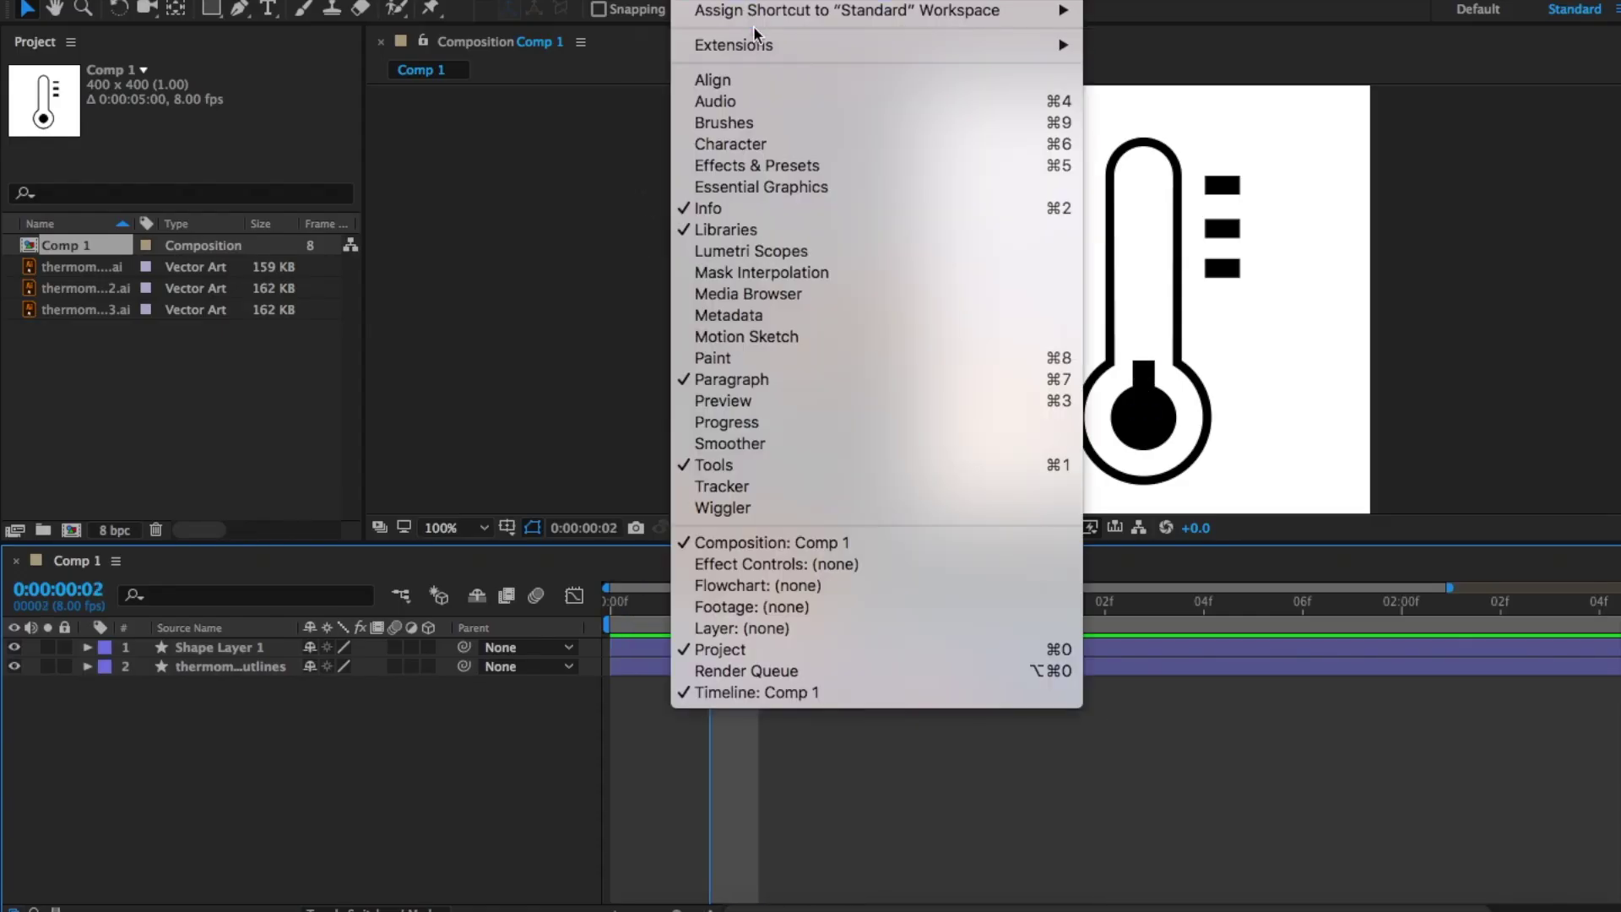
pyautogui.moveTo(1013, 43)
pyautogui.click(1148, 92)
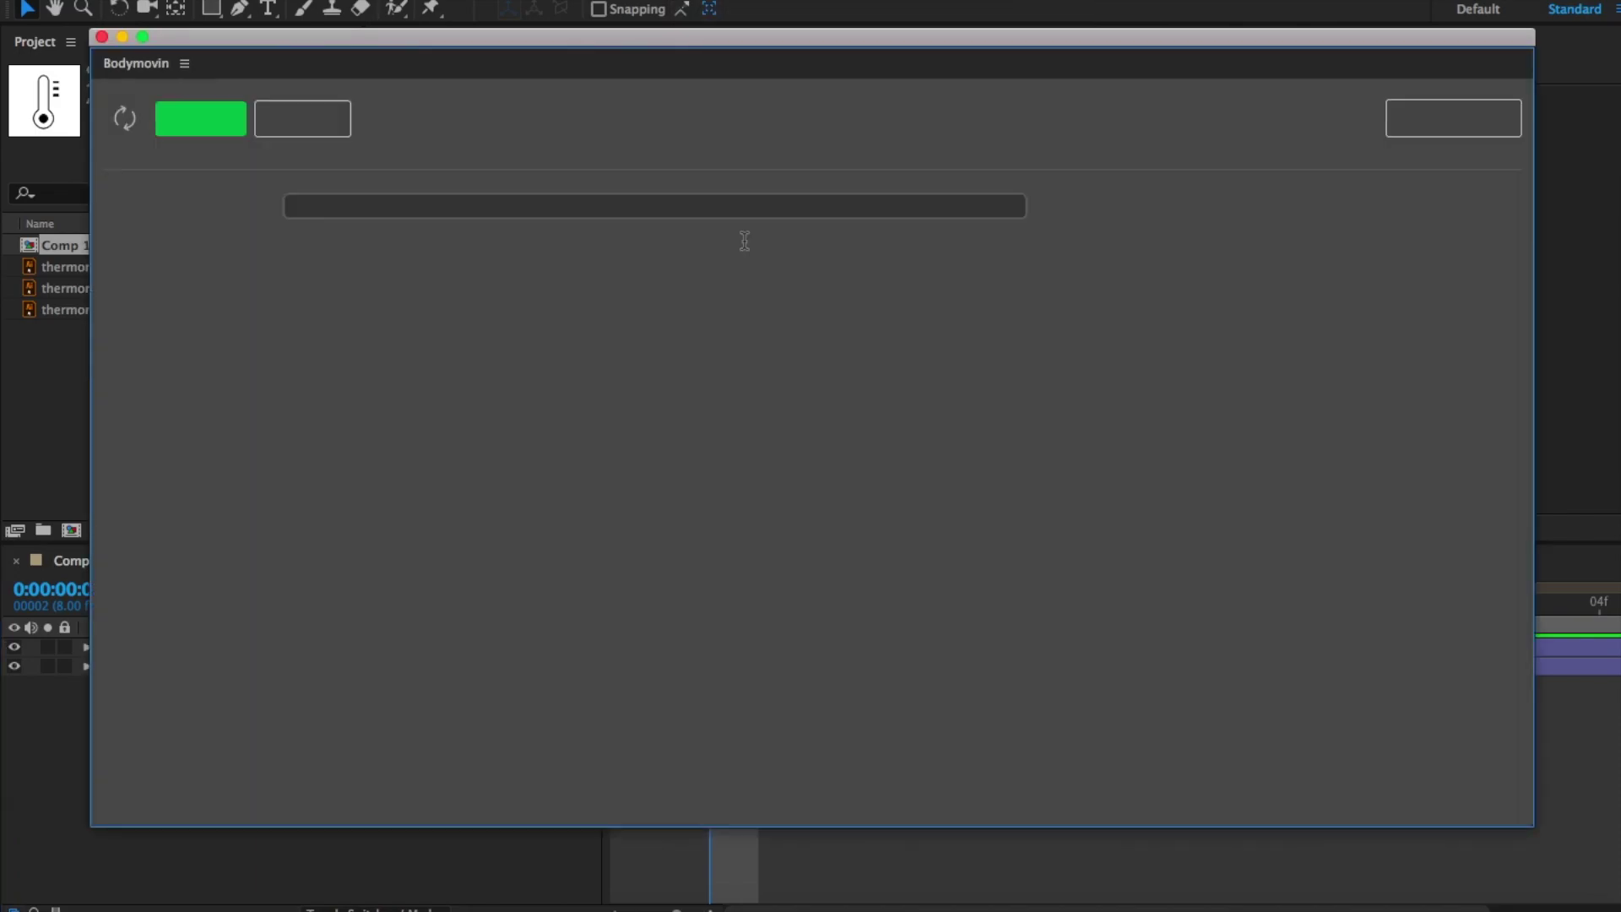
# Render Comp 1 to thermometer3.json, then bring up the Desktop folder and LottieFiles preview
pyautogui.click(742, 245)
pyautogui.click(202, 116)
pyautogui.click(798, 766)
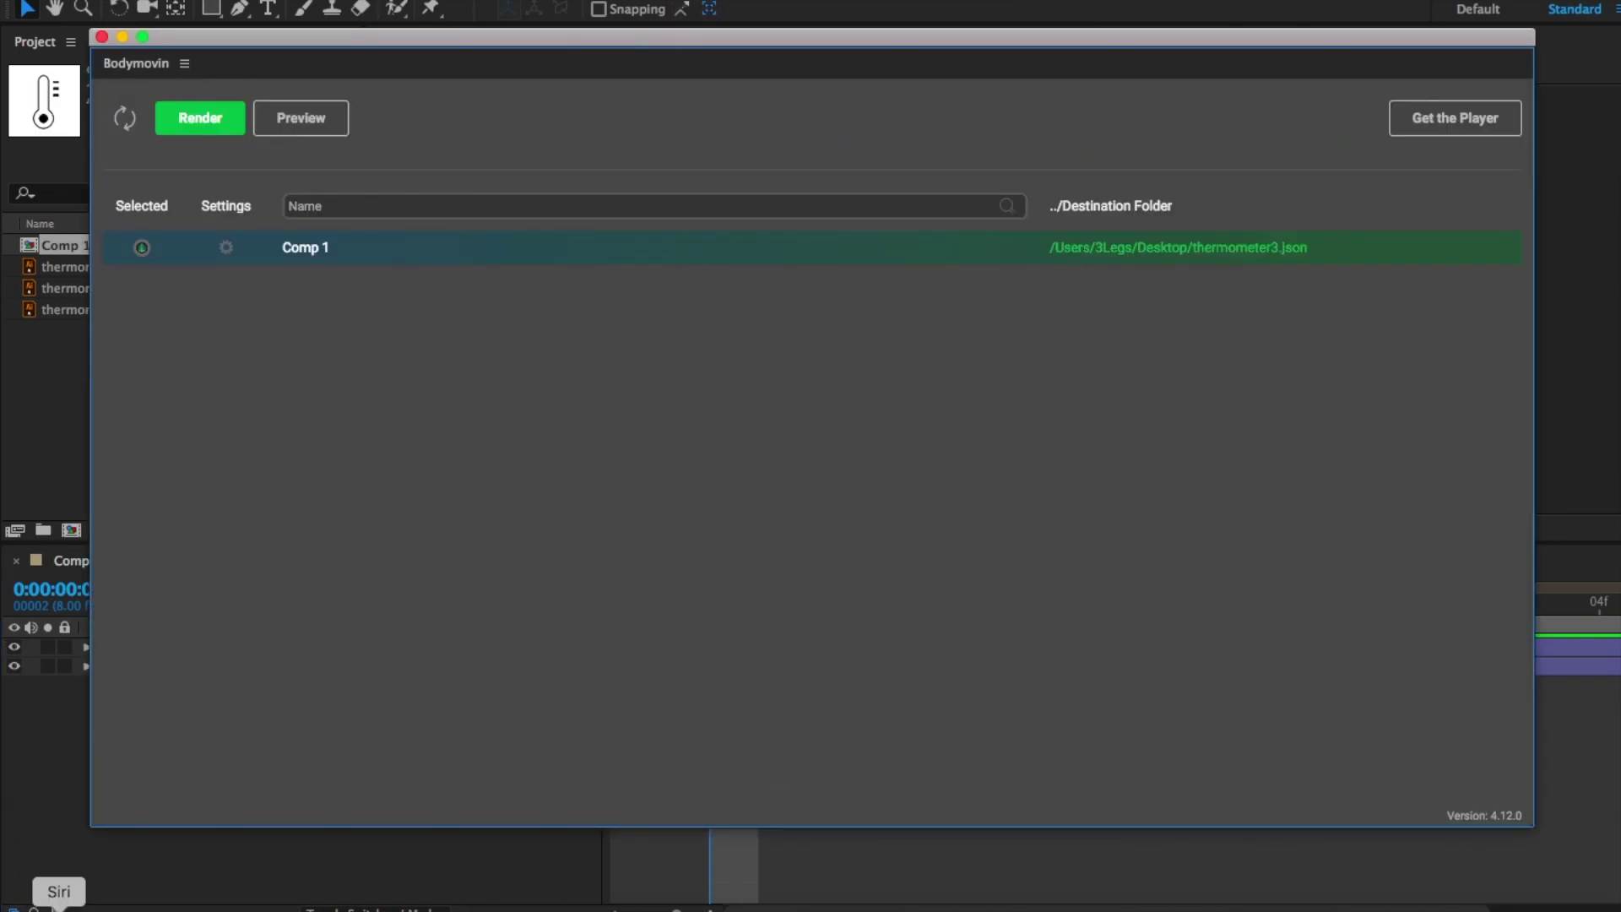
pyautogui.click(38, 908)
pyautogui.click(324, 908)
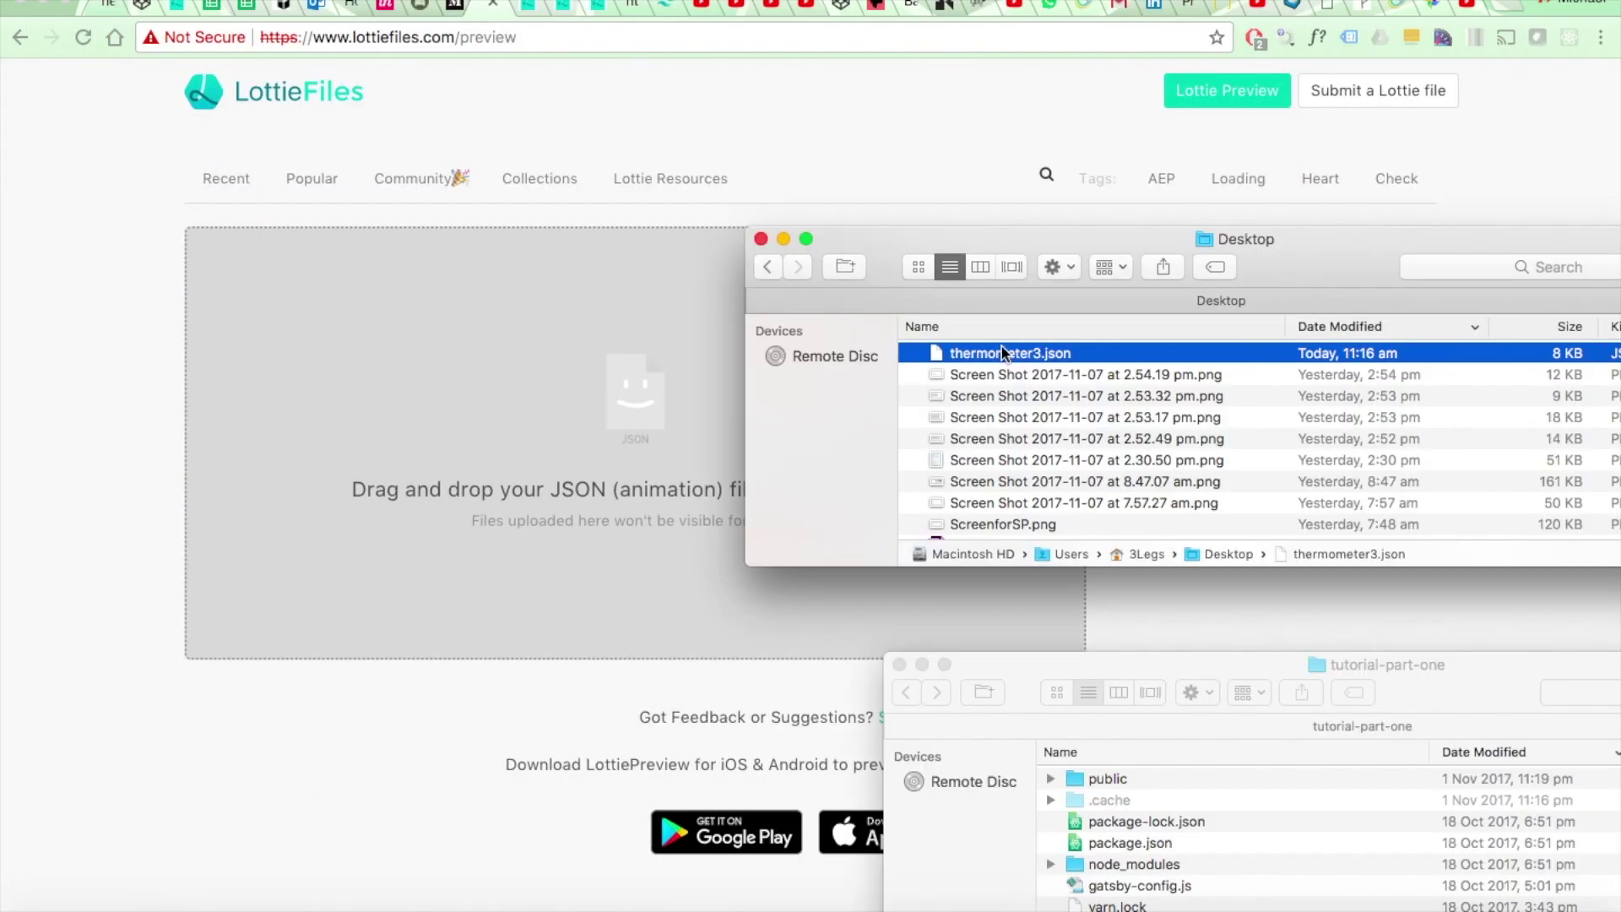
# Preview thermometer3.json on LottieFiles, then change the width and height digits on lines 38–39 to 0 in Atom
pyautogui.moveTo(1004, 353); pyautogui.dragTo(449, 690)
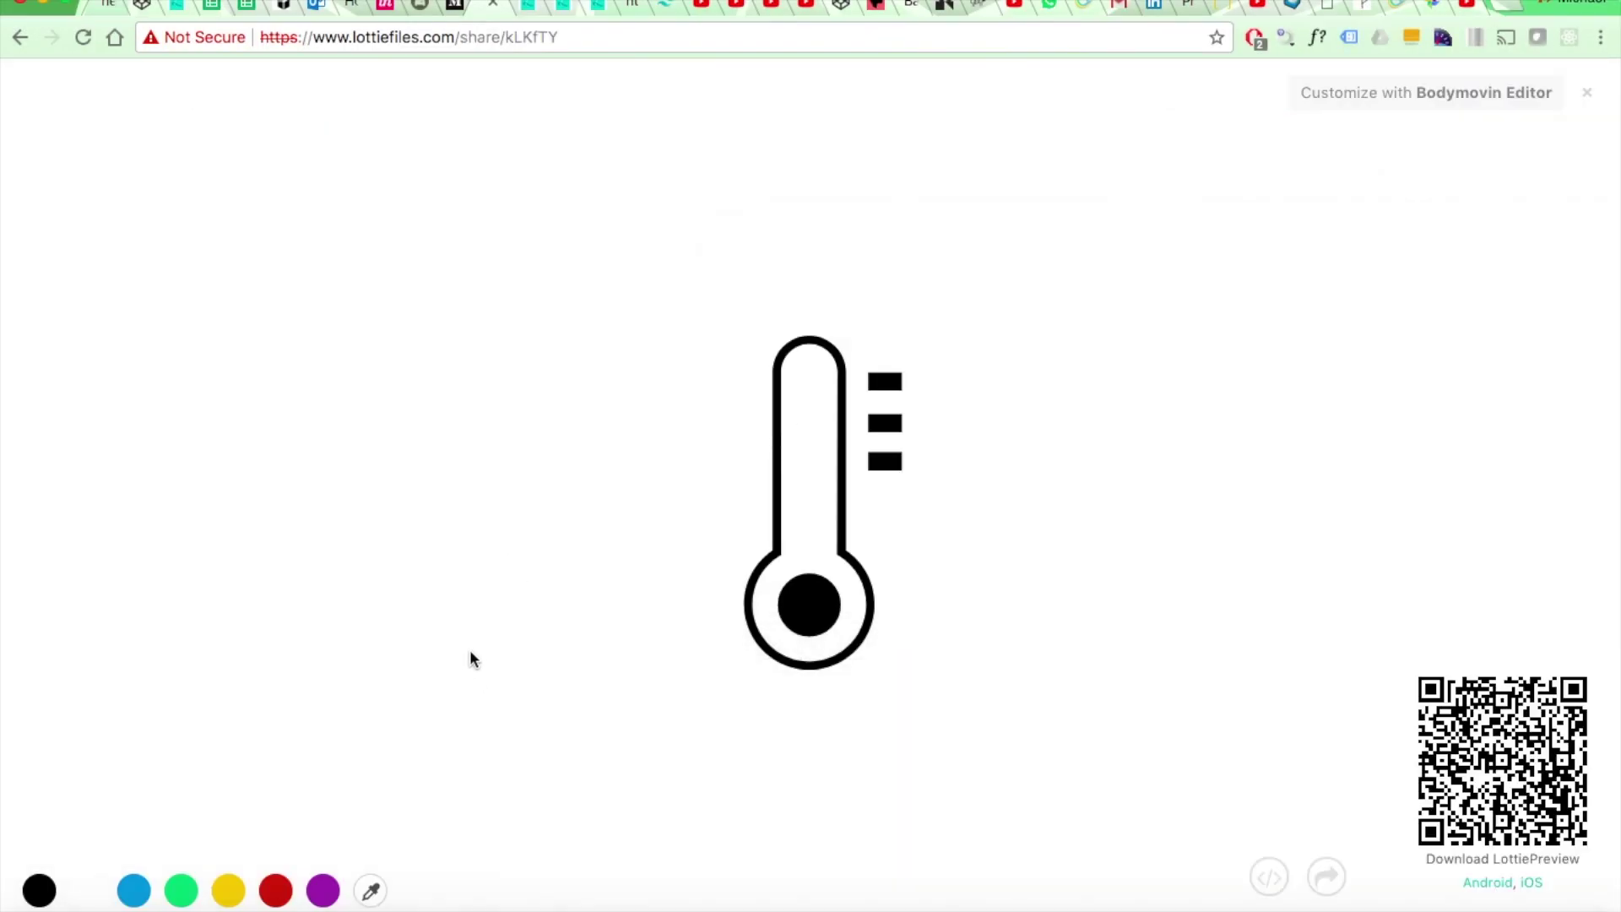
pyautogui.click(272, 906)
pyautogui.click(699, 505)
pyautogui.press('BackSpace')
pyautogui.write('00,')
pyautogui.click(713, 531)
pyautogui.press('BackSpace')
pyautogui.write('00,')
# Check the animation in the iOS Simulator, then go to LottieFiles' Submit a Lottie file page
pyautogui.click(1117, 906)
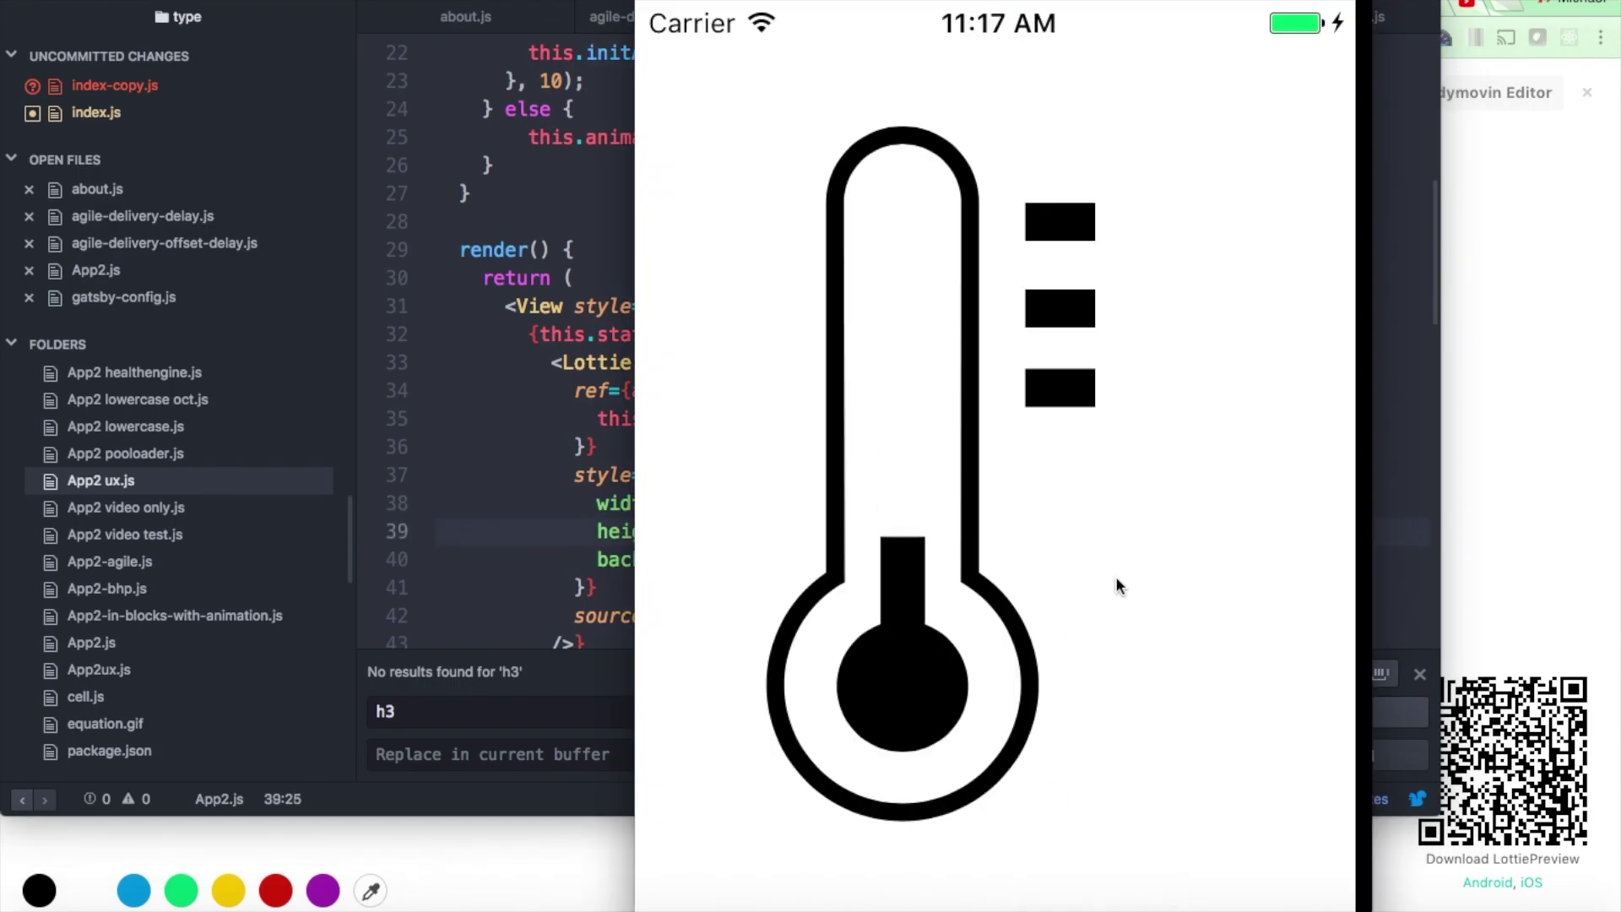
pyautogui.click(1503, 423)
pyautogui.click(20, 40)
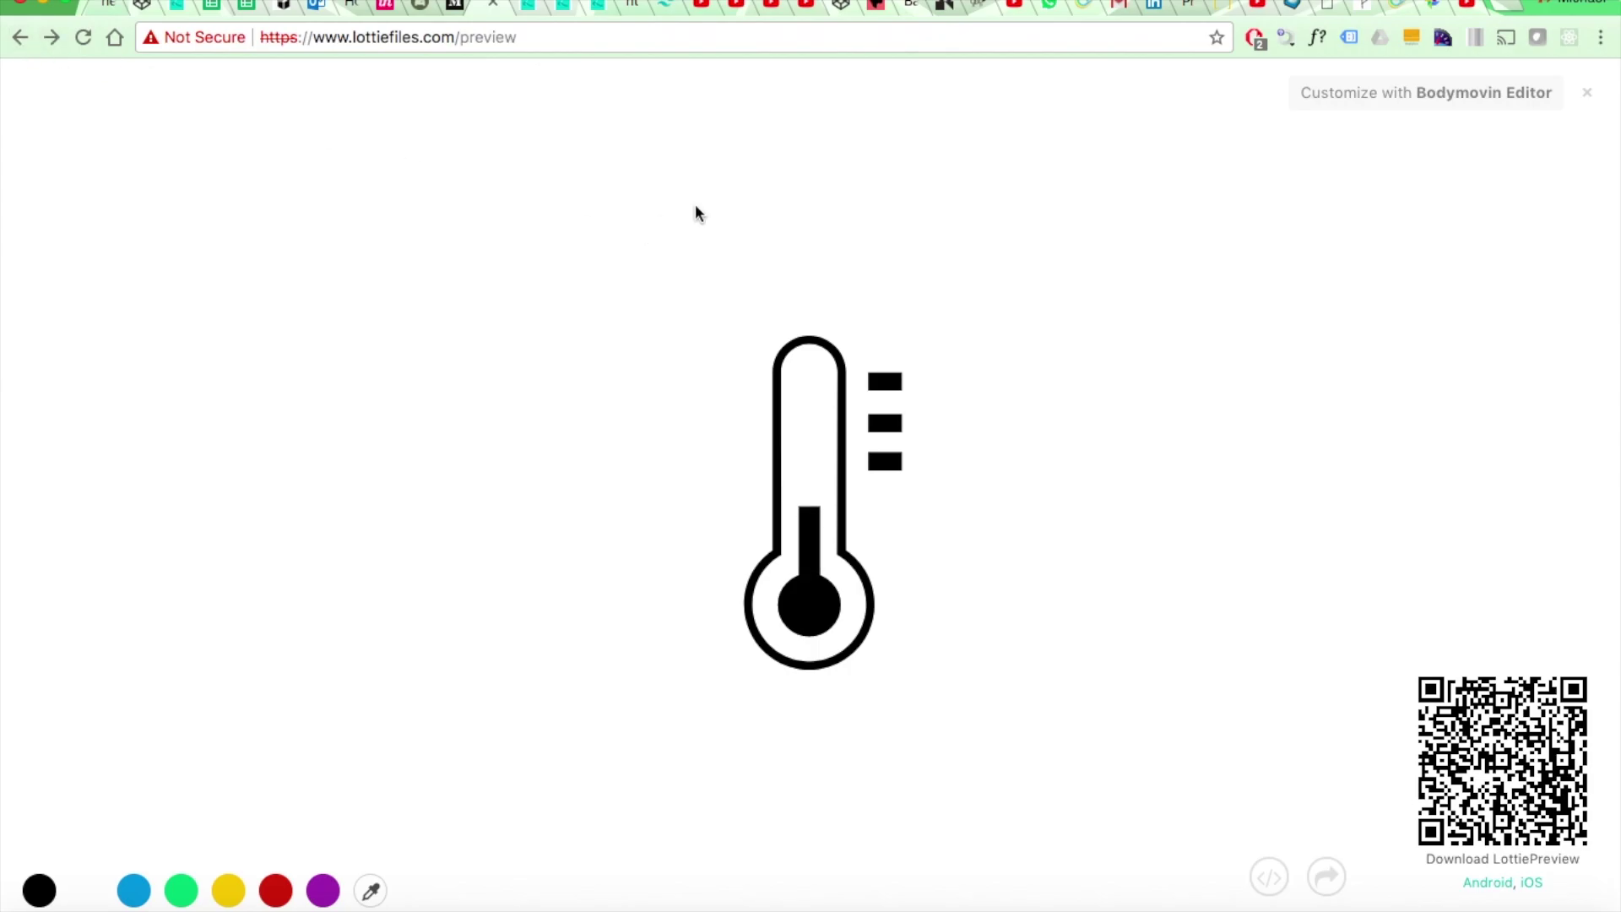
pyautogui.click(20, 40)
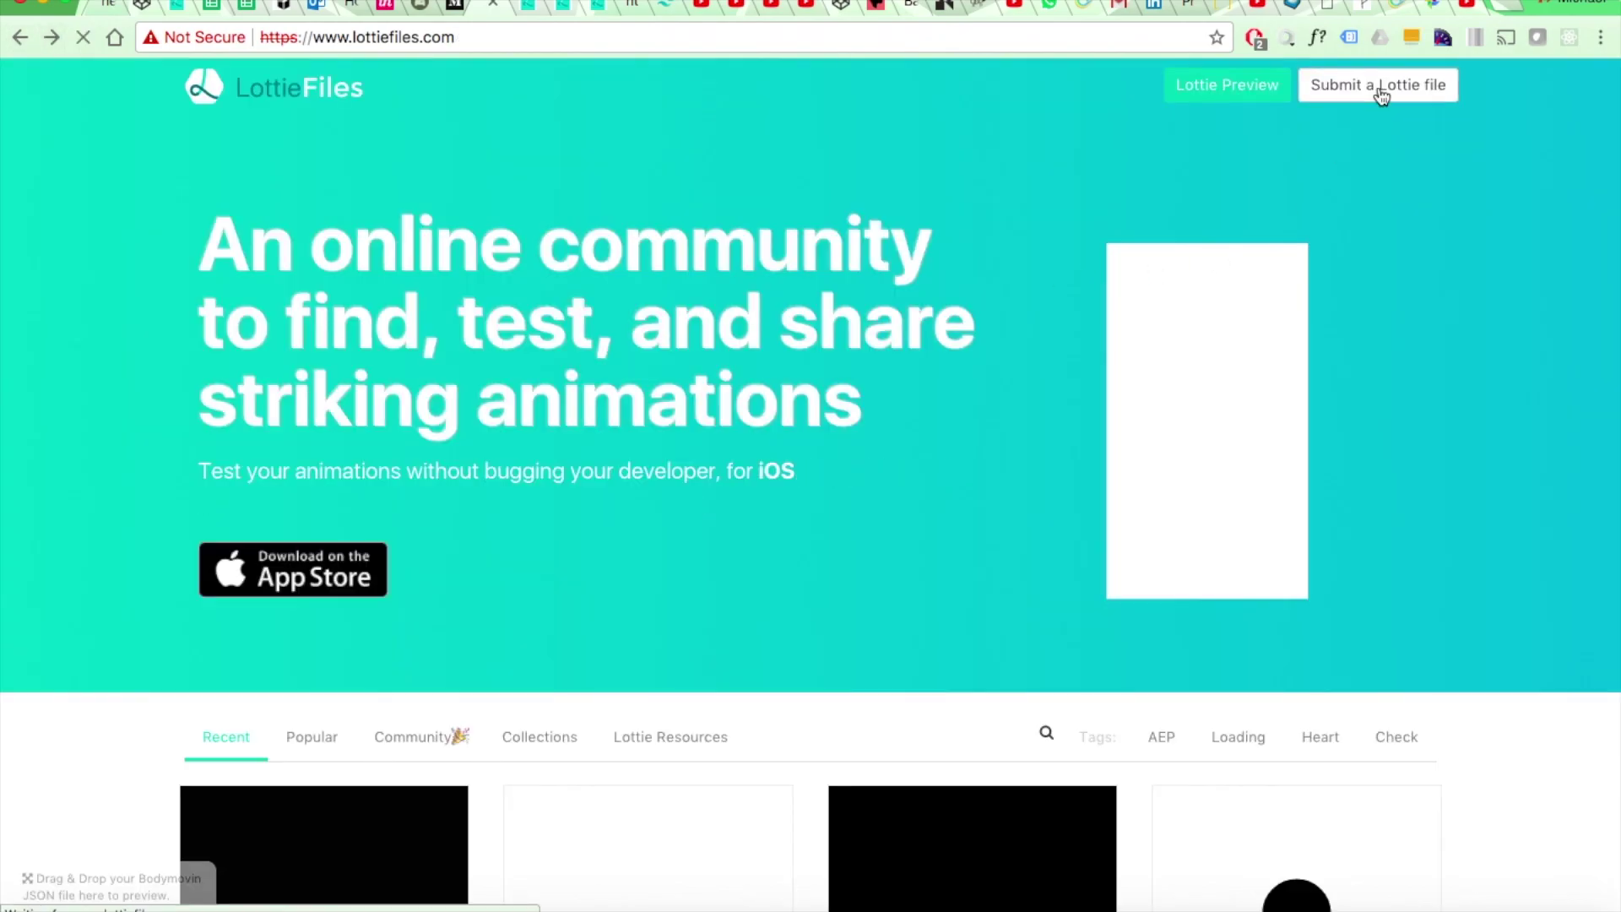
pyautogui.click(1378, 91)
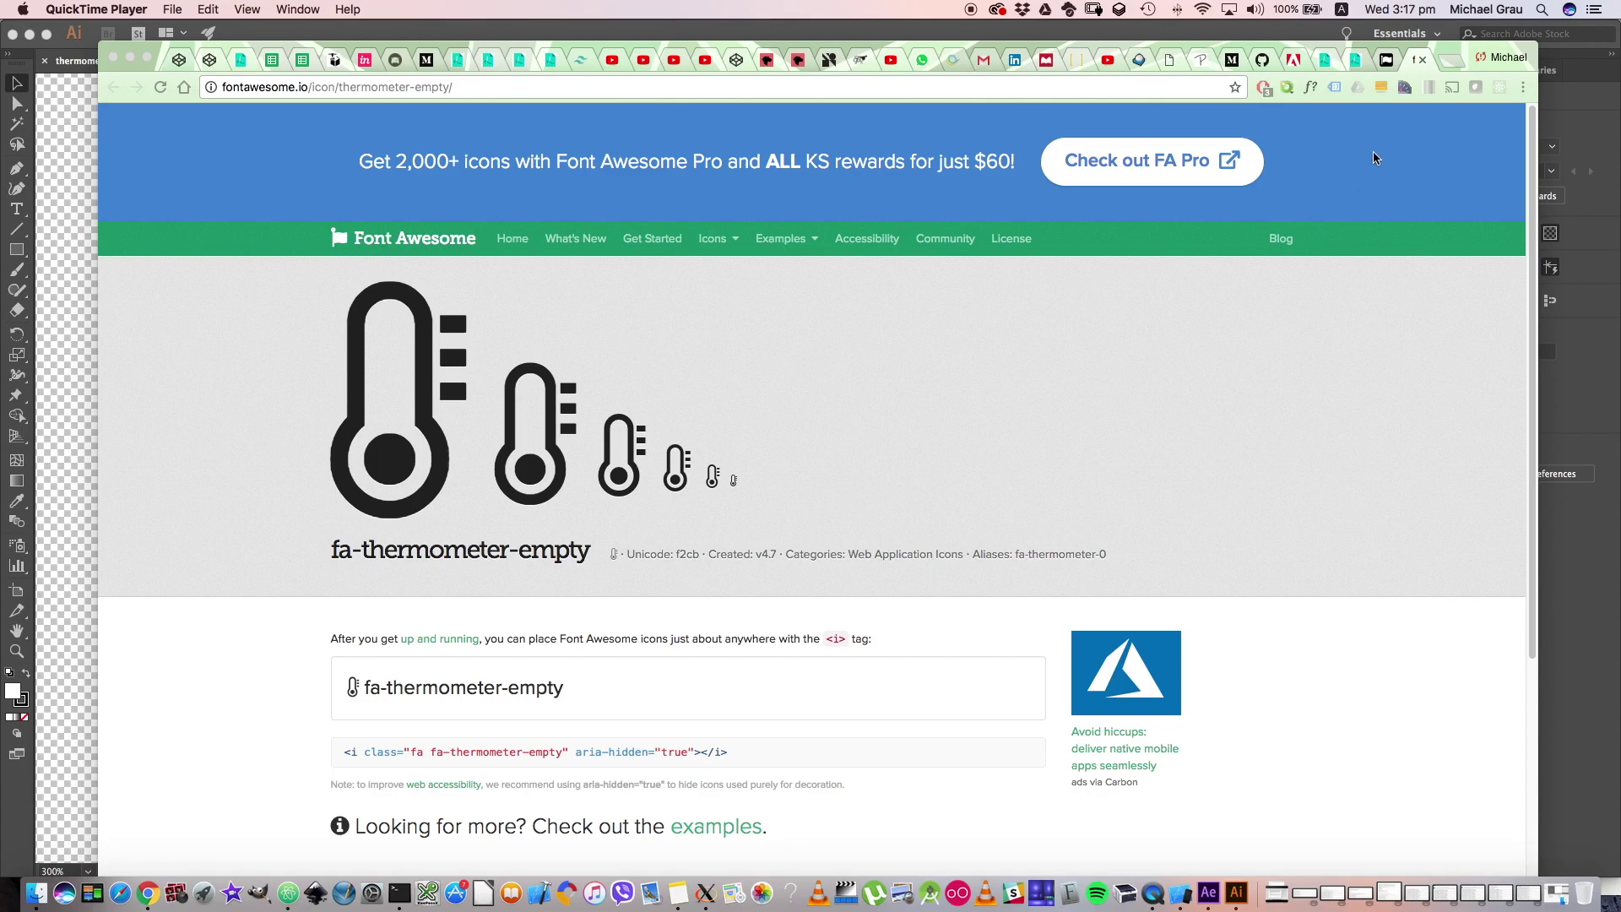
# Scroll the Font Awesome icon list back to the top, then return to After Effects via Illustrator
pyautogui.click(1385, 61)
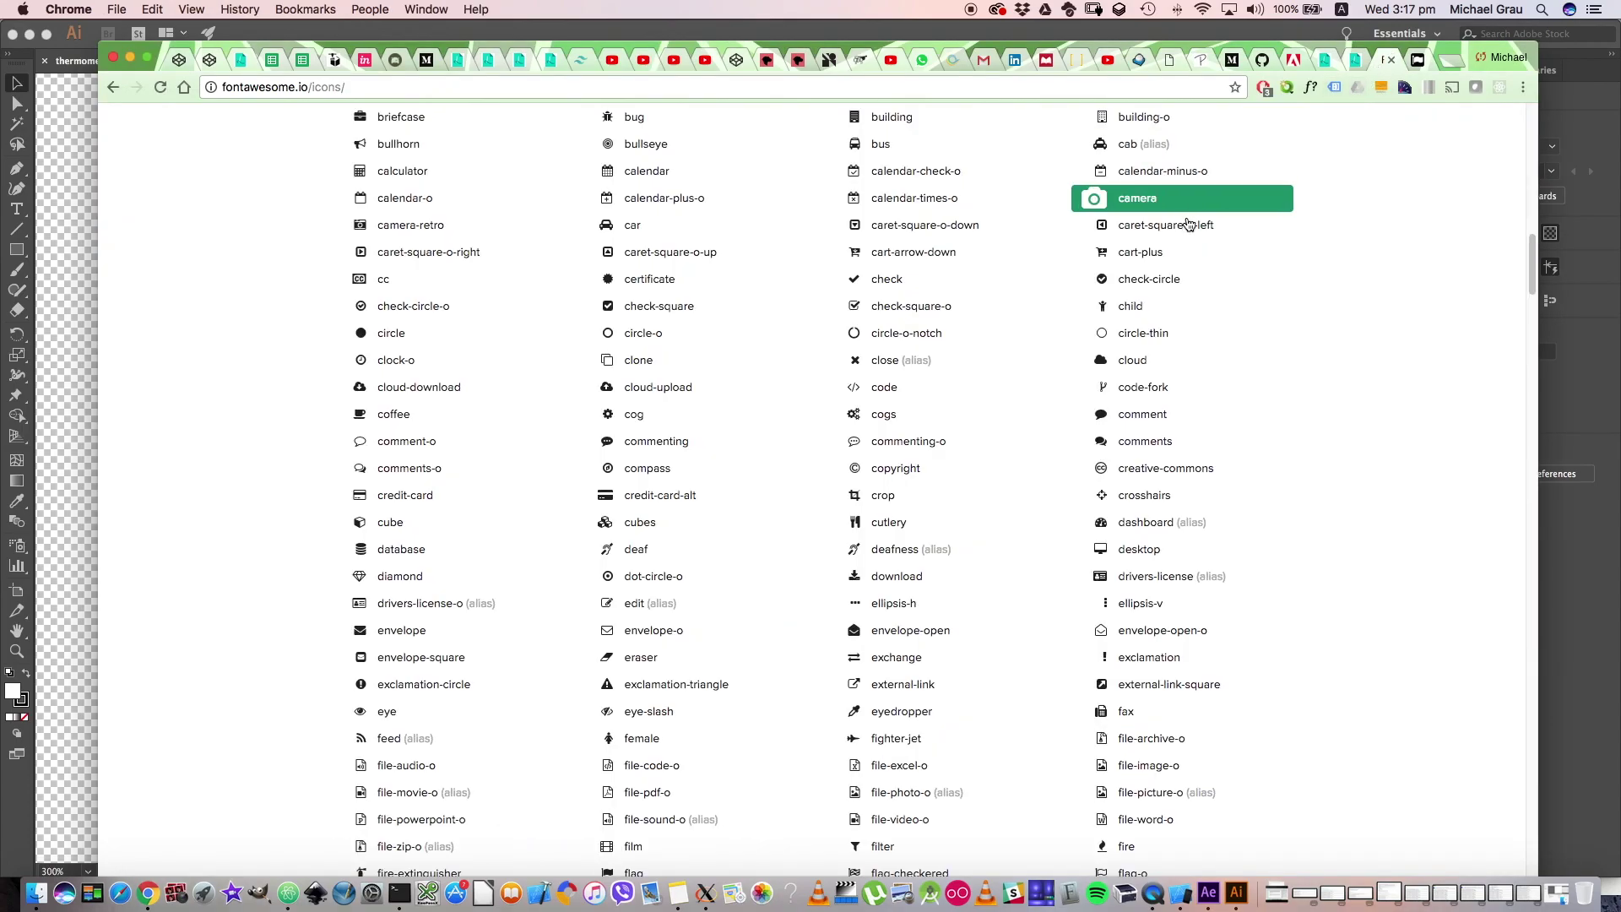
pyautogui.moveTo(1533, 266); pyautogui.dragTo(1522, 143)
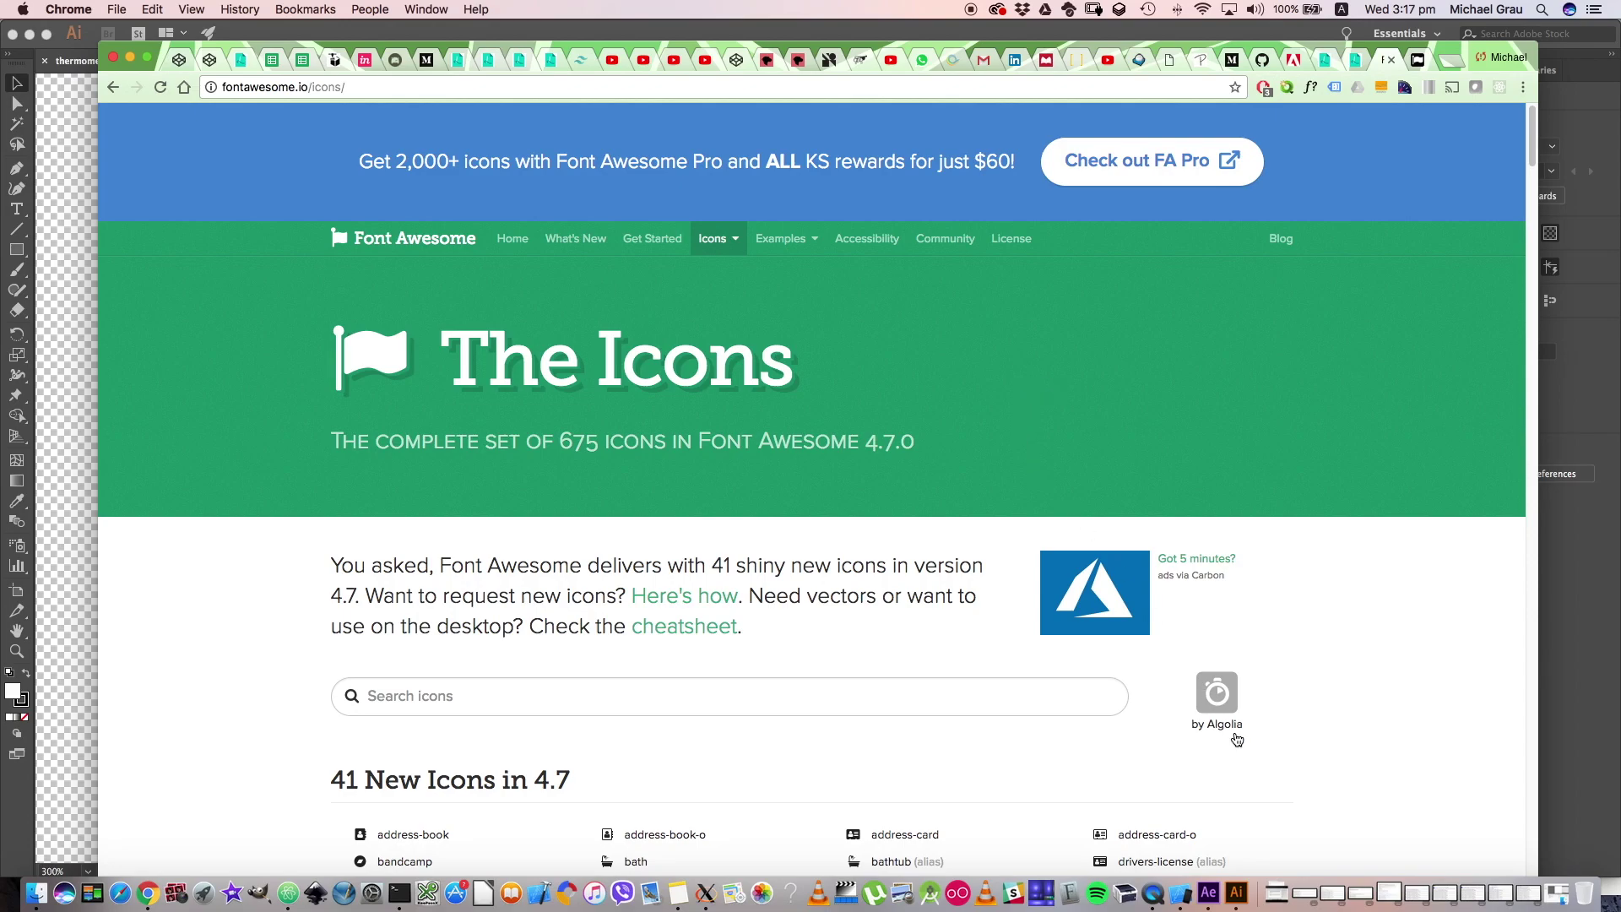
pyautogui.click(1237, 895)
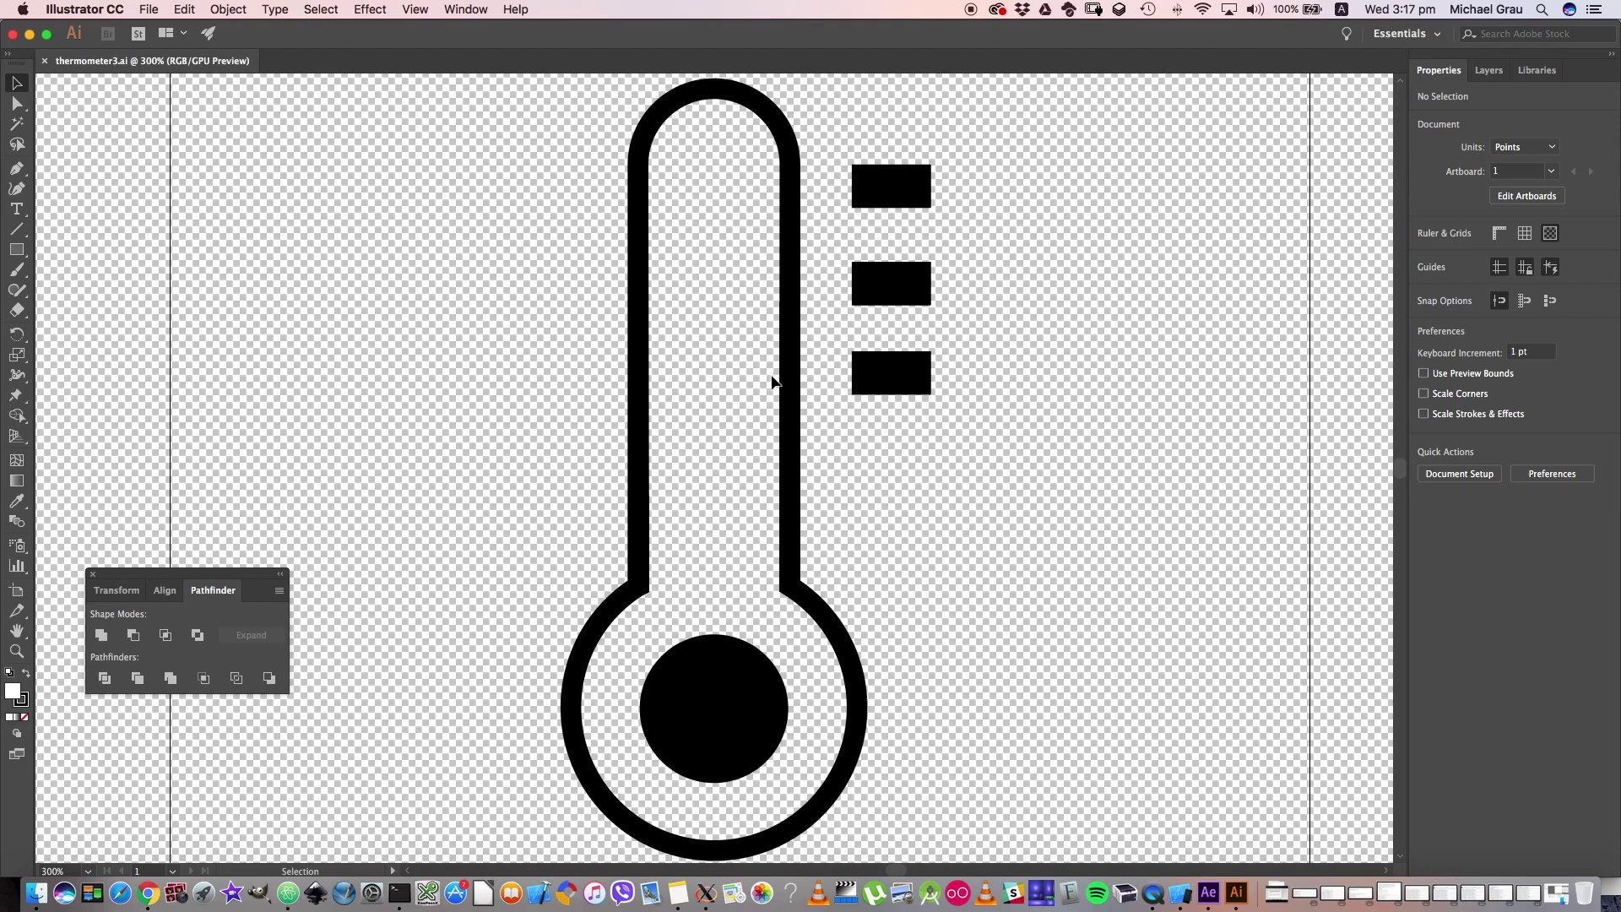
pyautogui.click(1209, 893)
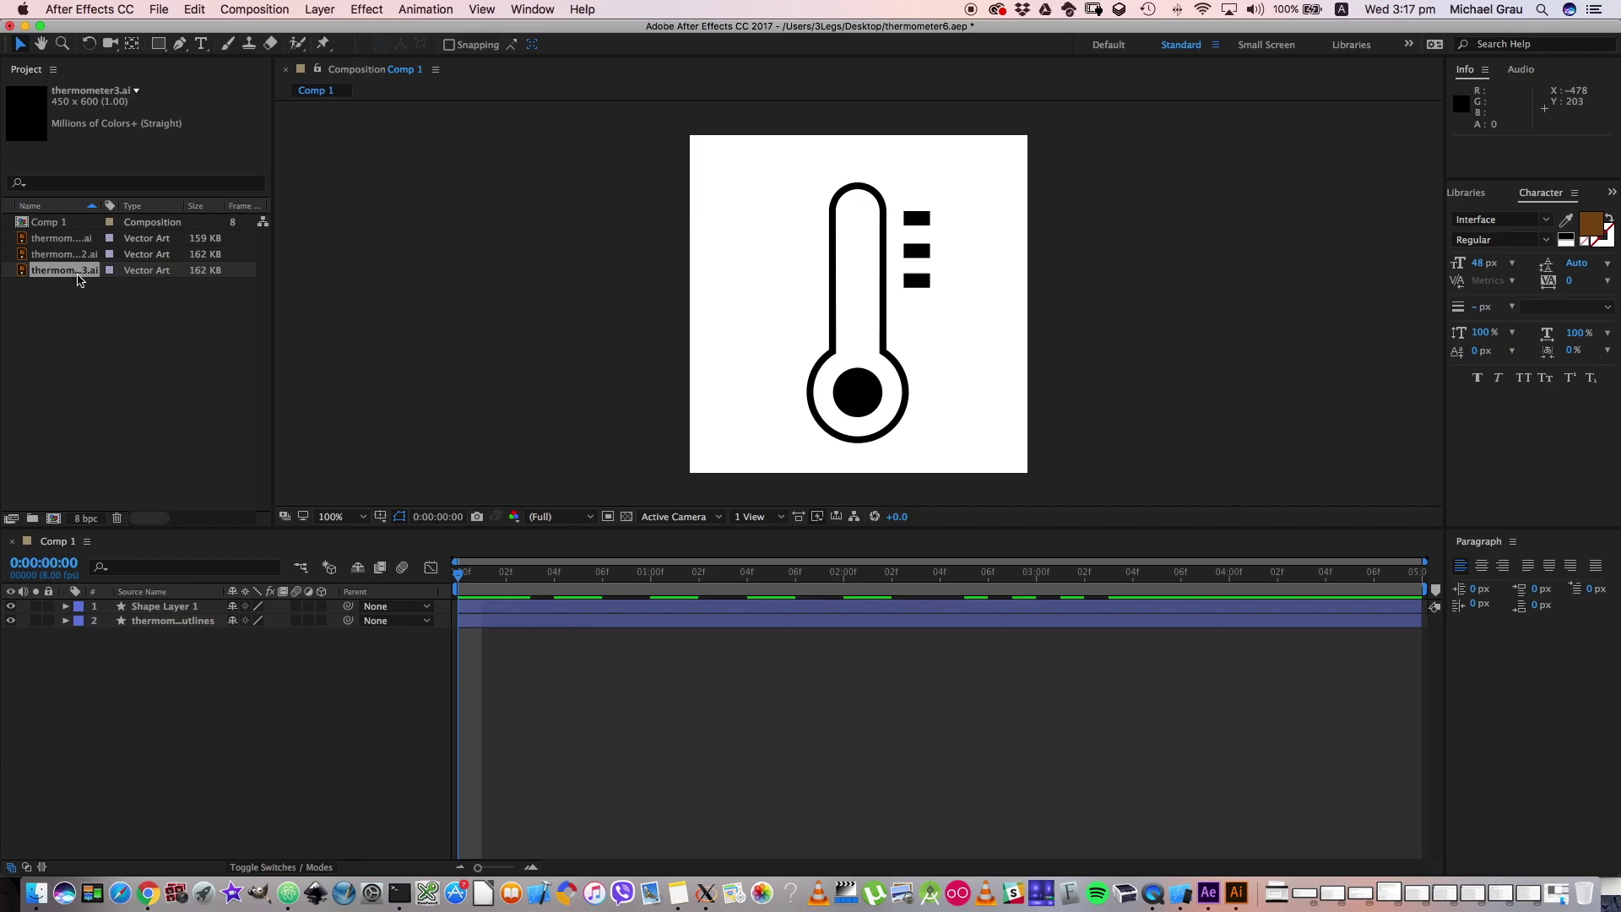
# Drag thermometer3.ai from the Project panel into Comp 1's timeline as a third layer
pyautogui.moveTo(70, 277); pyautogui.dragTo(112, 670)
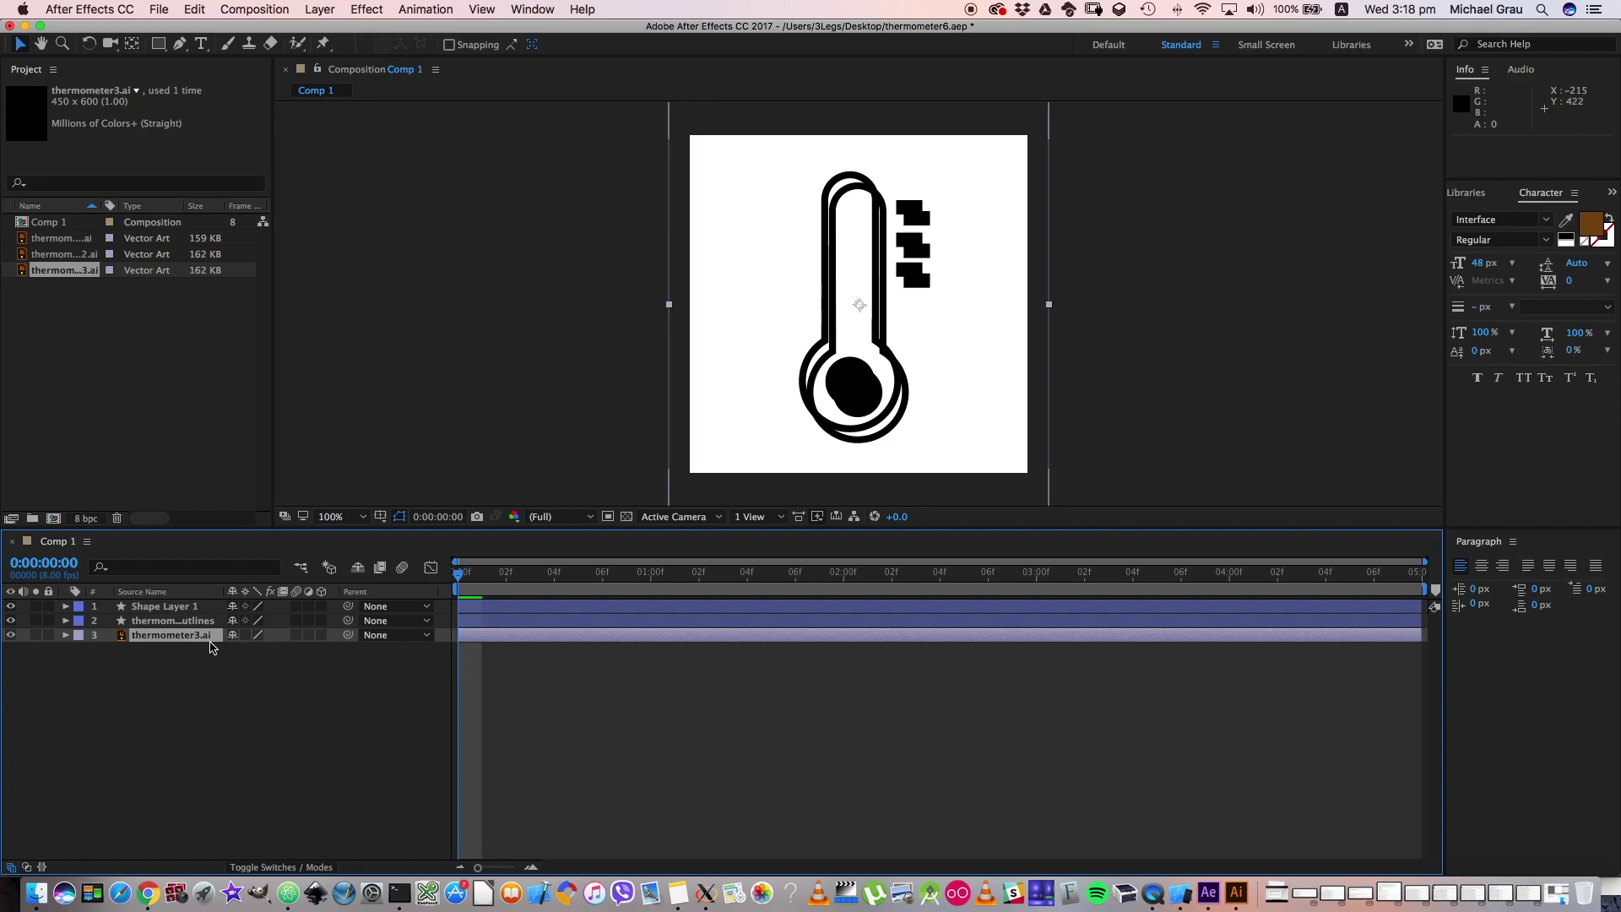
pyautogui.click(320, 11)
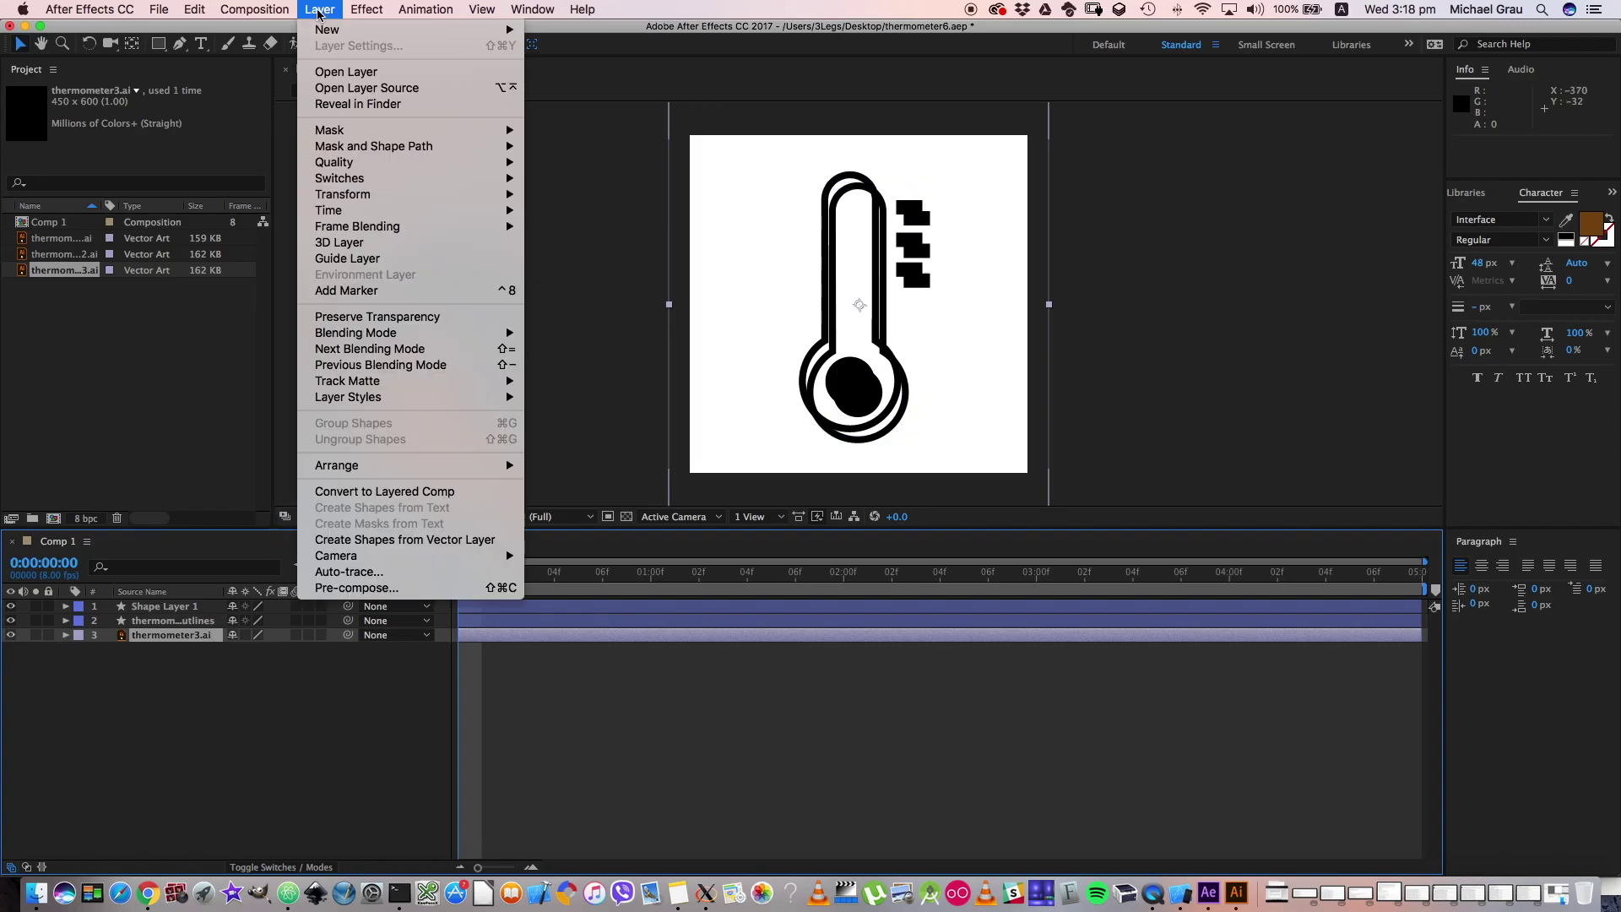
# Create shapes from the thermometer3.ai layer, then delete the original thermometer3.ai layer
pyautogui.click(433, 543)
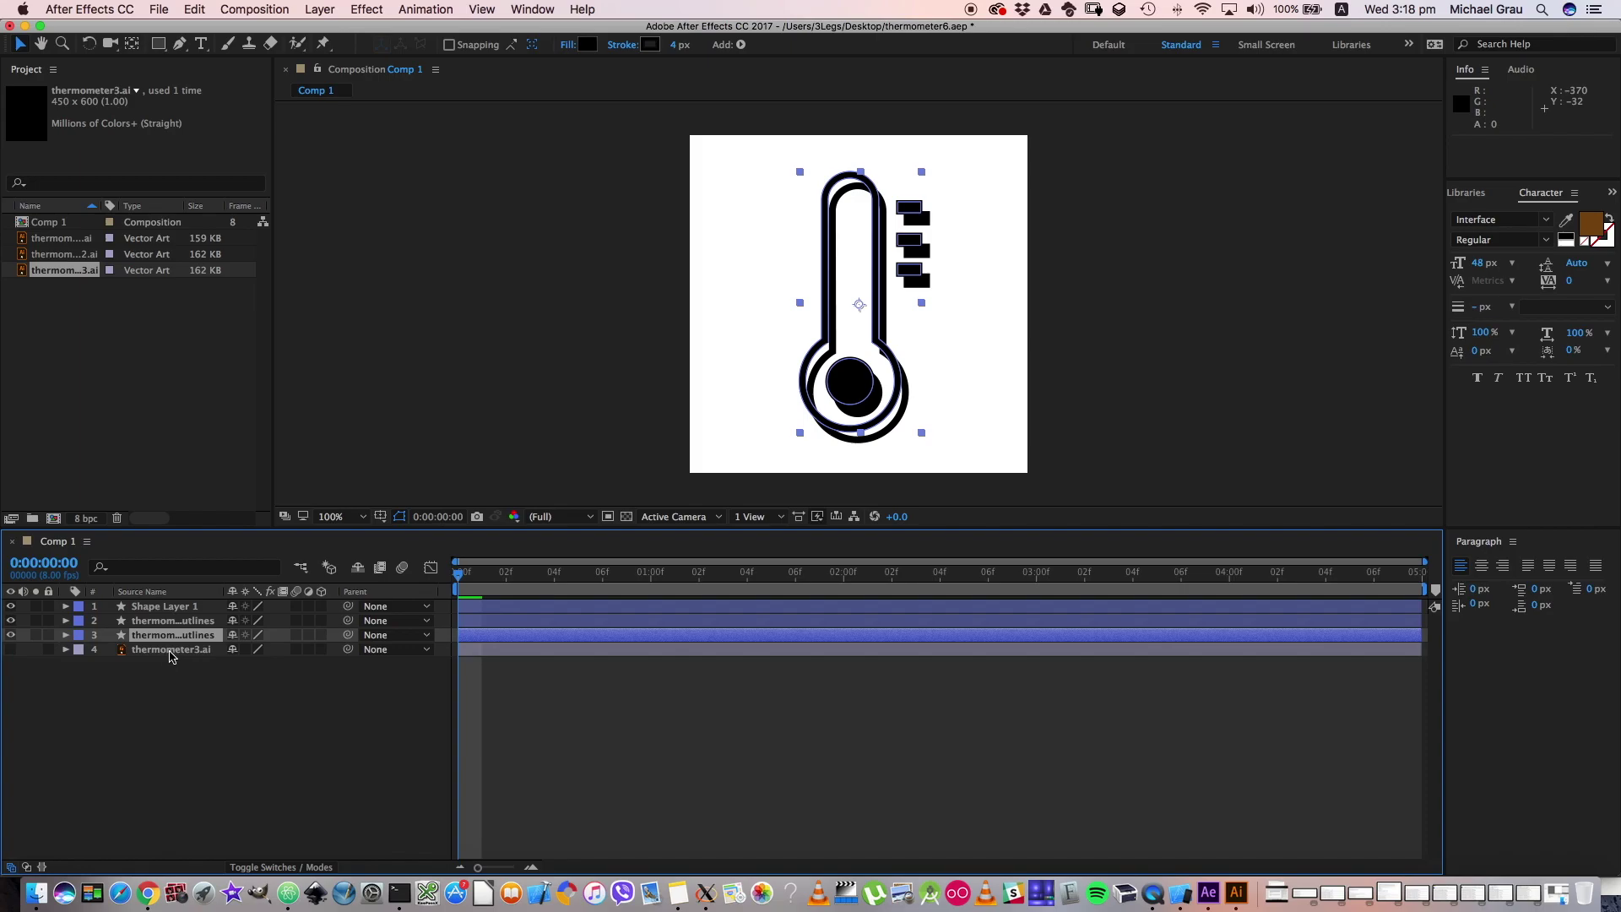
pyautogui.click(171, 650)
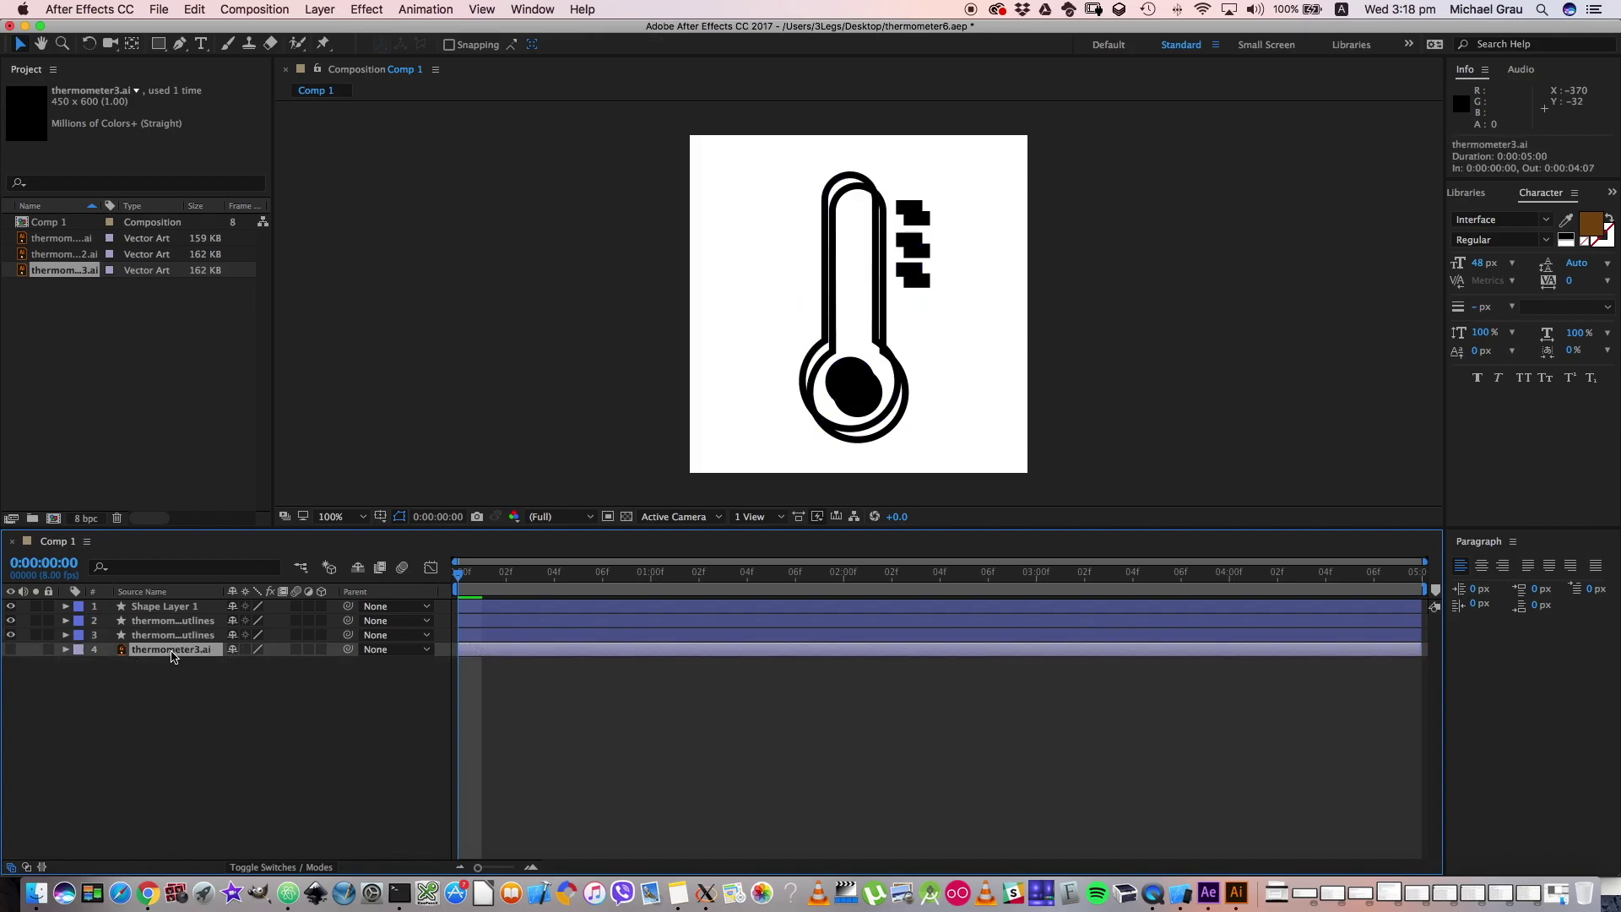
pyautogui.press('Delete')
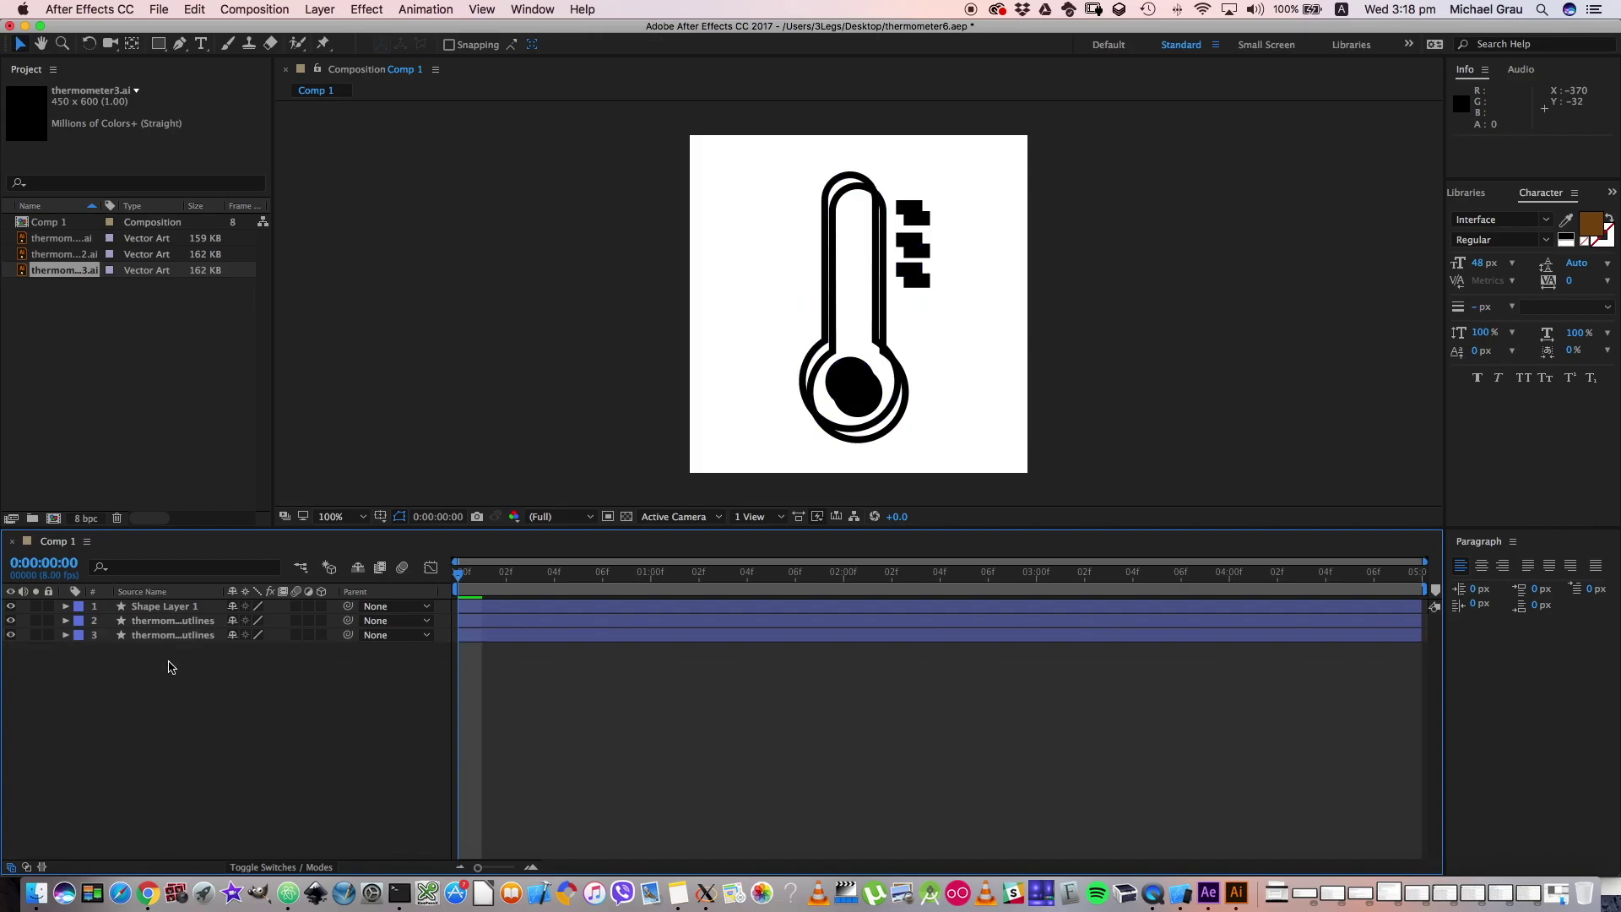
# Delete the converted thermometer outlines layer and switch to Chrome
pyautogui.click(179, 637)
pyautogui.click(780, 380)
pyautogui.click(163, 636)
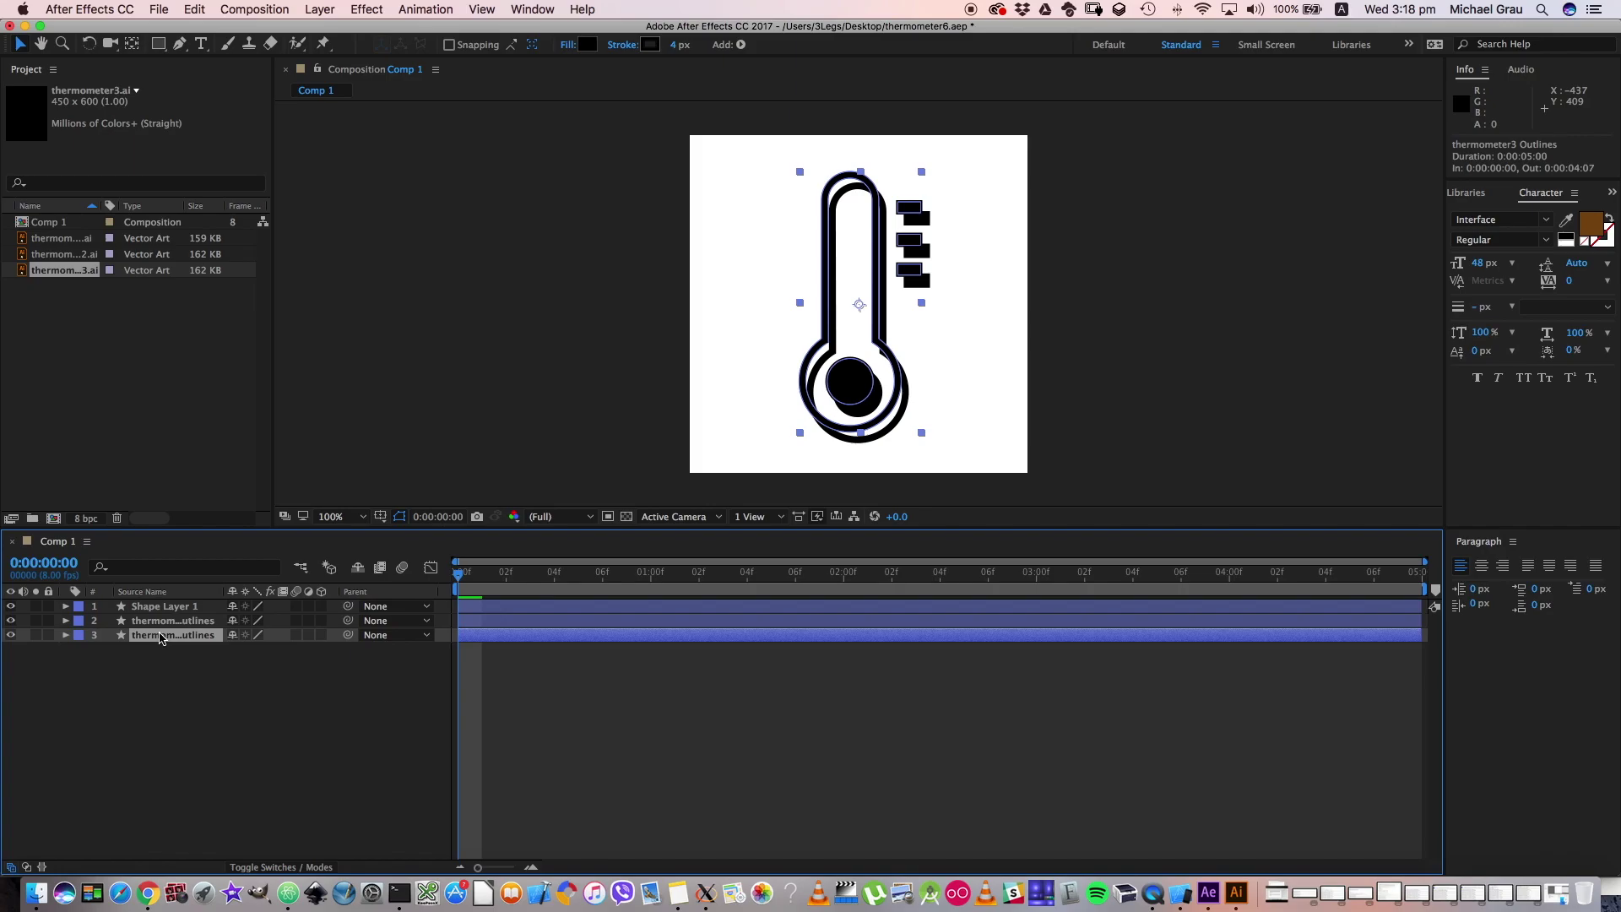
pyautogui.press('Delete')
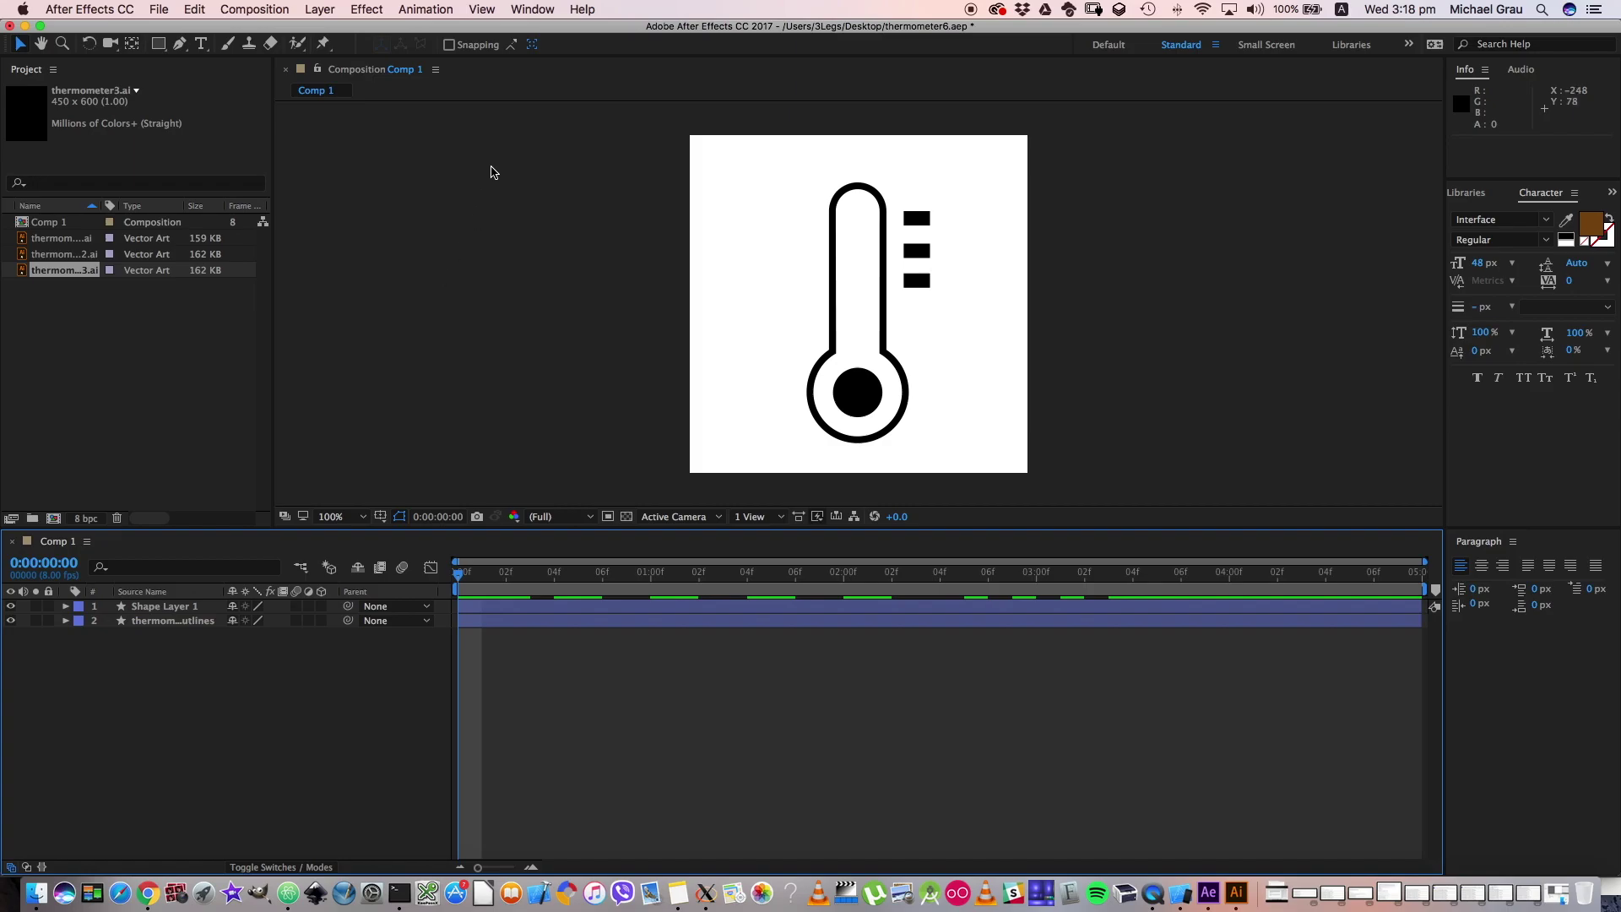
pyautogui.click(533, 9)
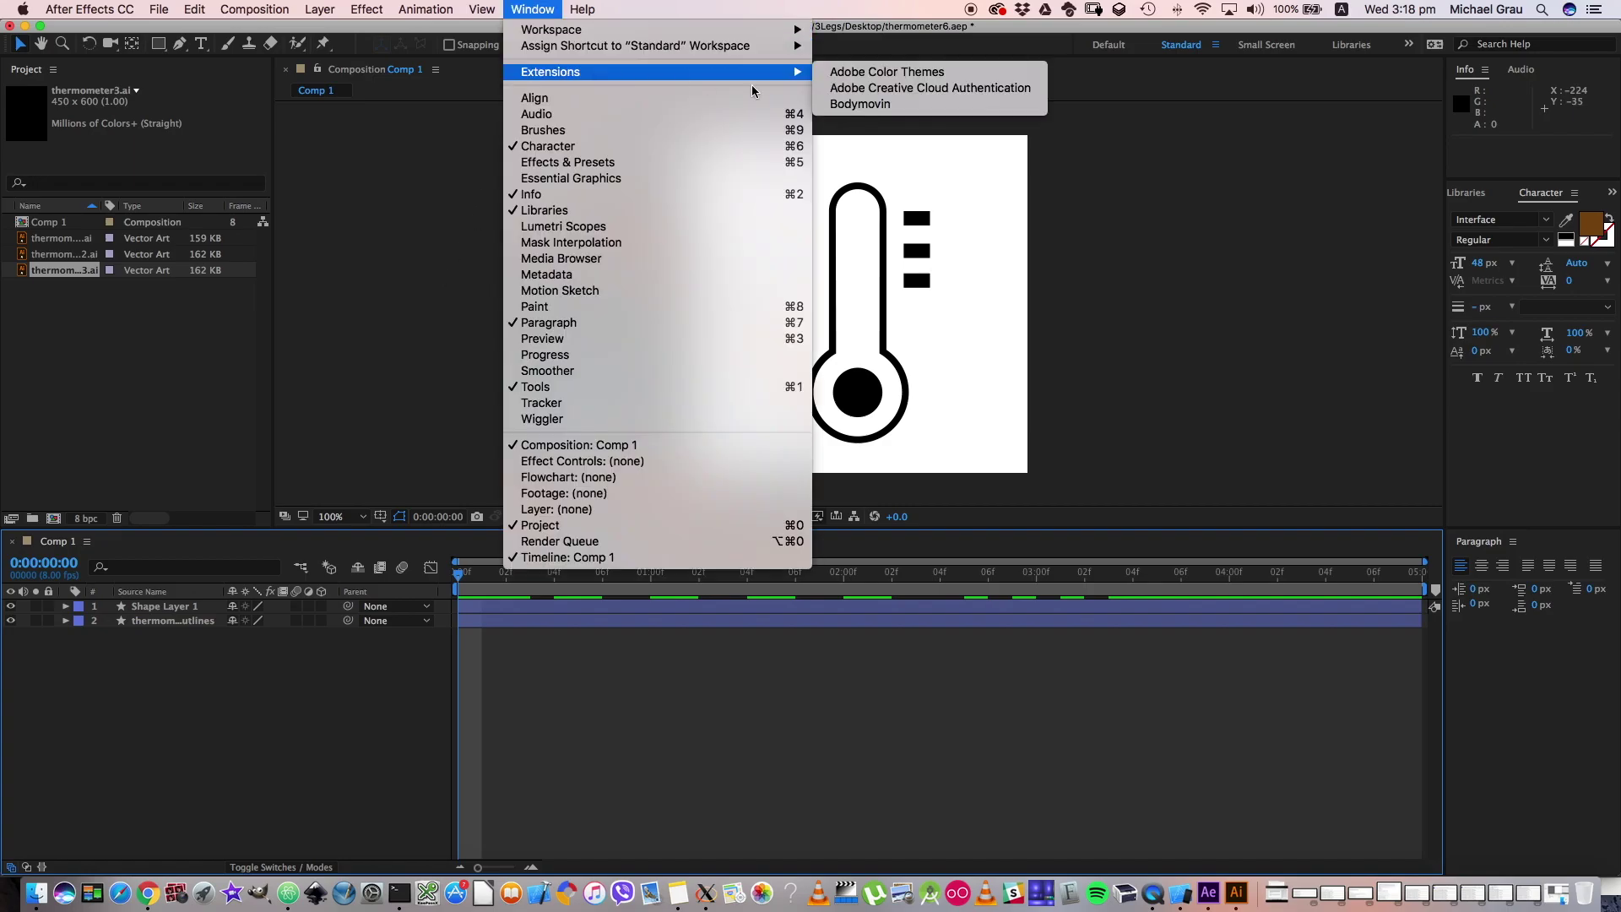
pyautogui.click(150, 894)
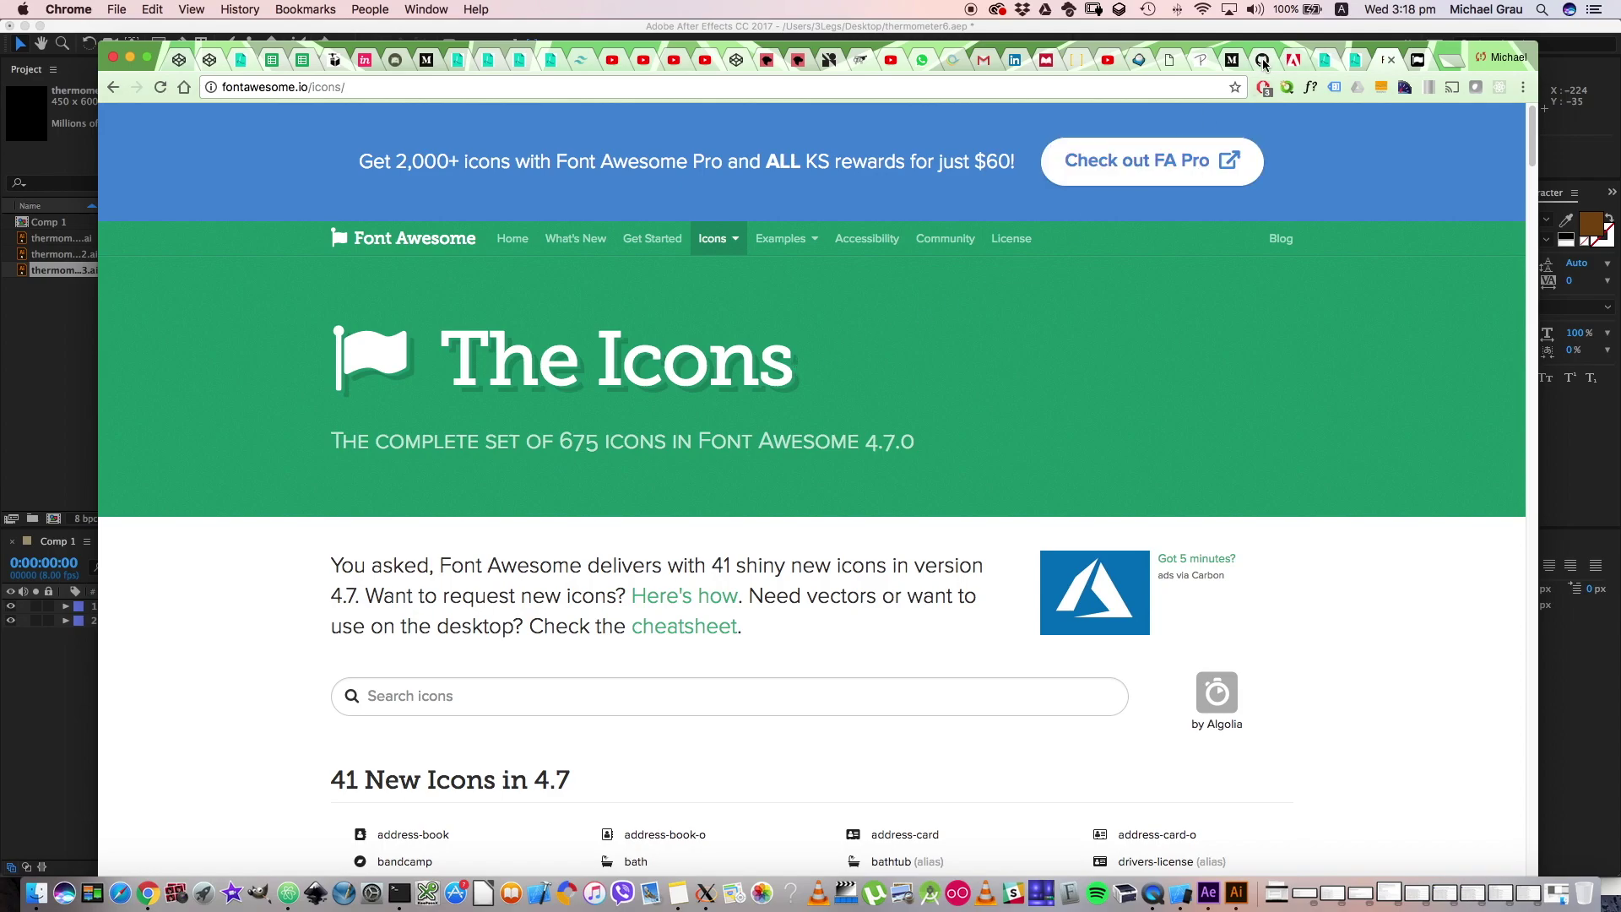
# Review the Bodymovin GitHub notes and its Adobe Add-ons page (version 4.12.0)
pyautogui.click(1263, 60)
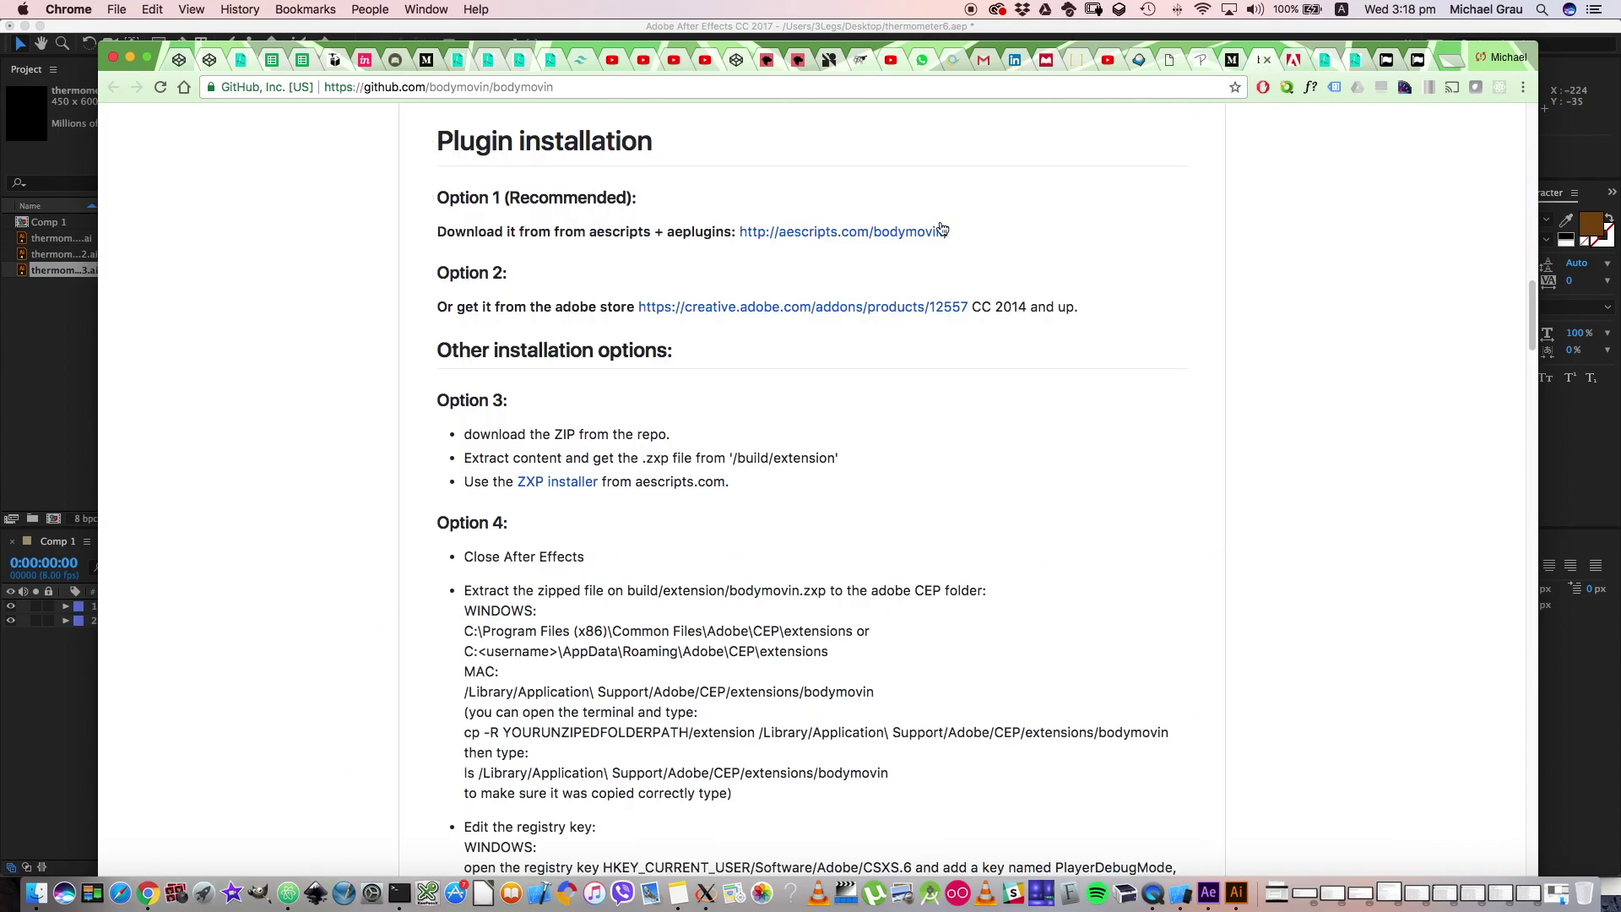
pyautogui.click(1295, 63)
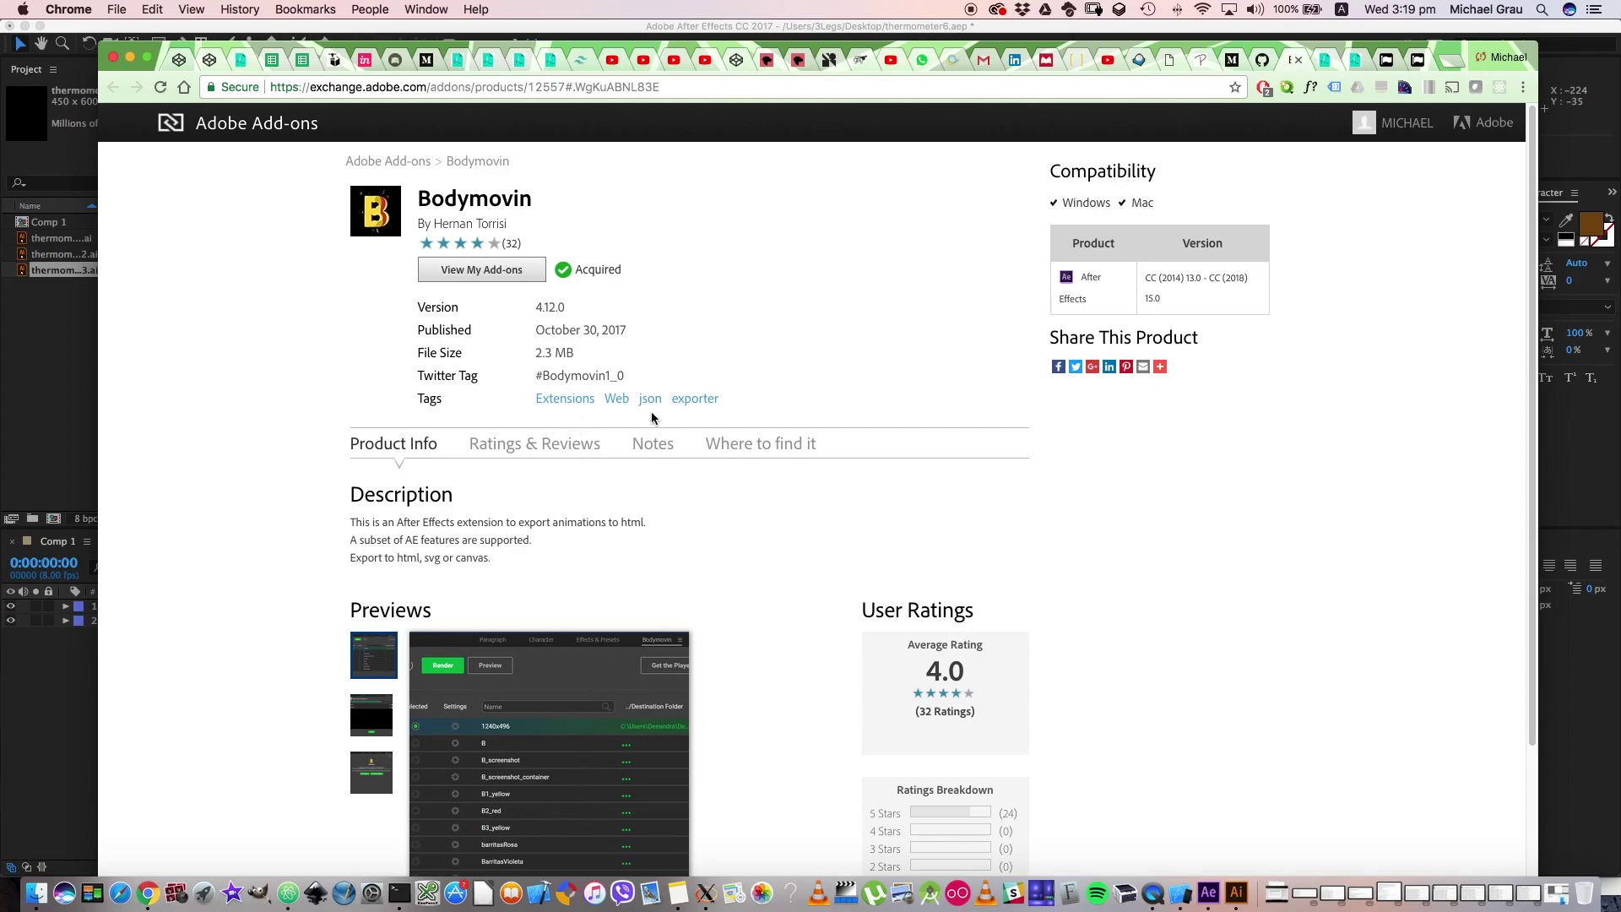
# Open the Bodymovin panel from Window > Extensions and show Comp 1's export settings
pyautogui.click(46, 689)
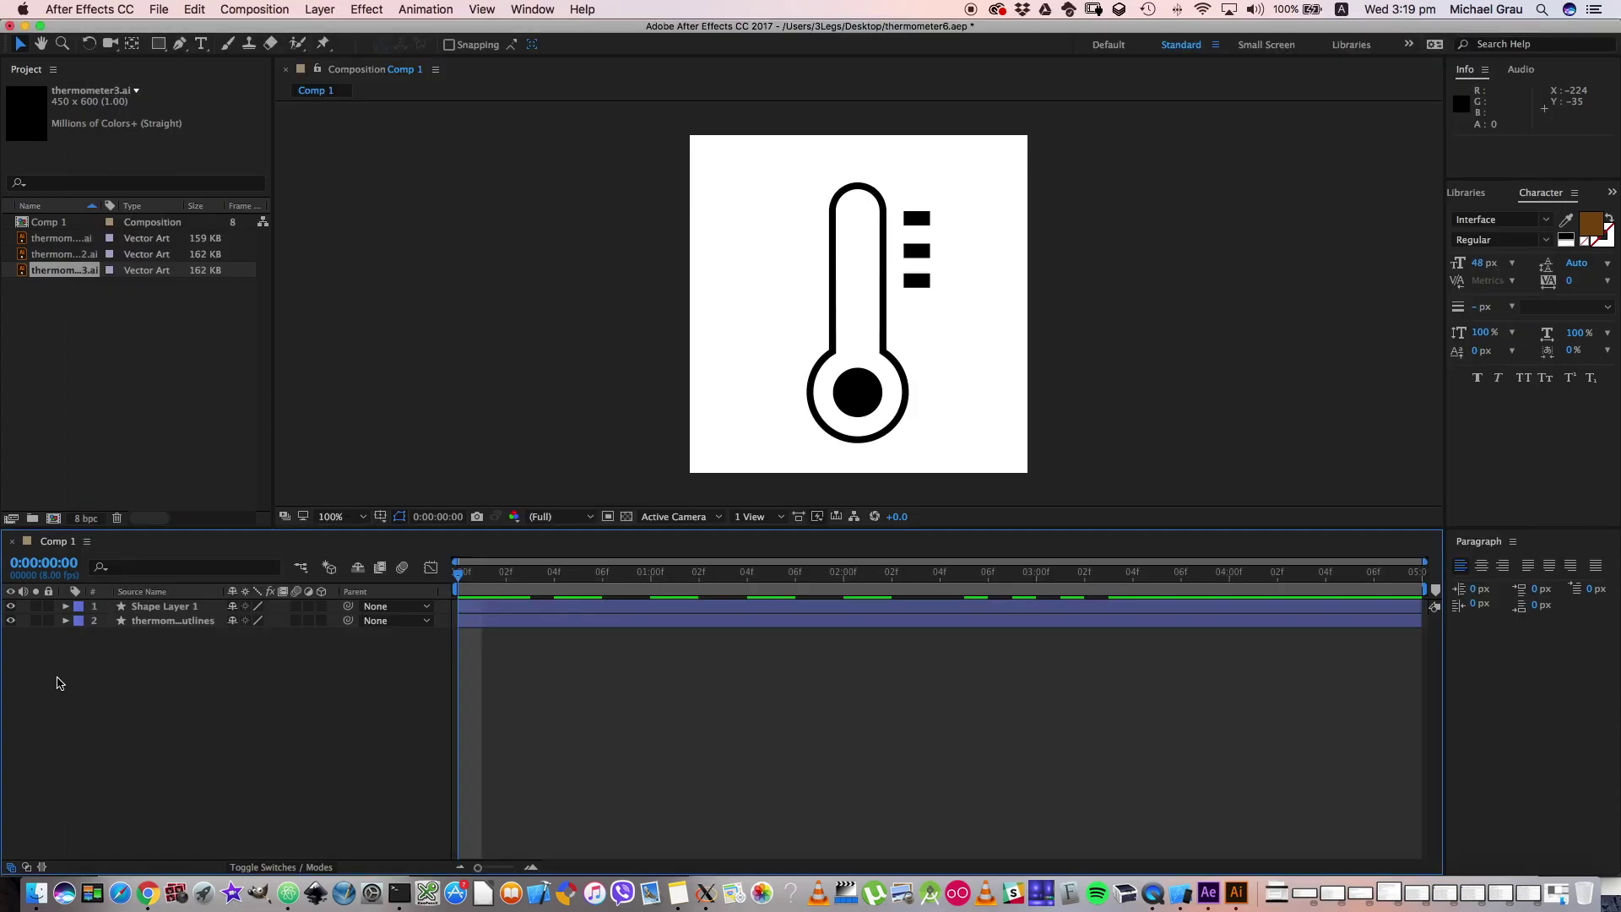
pyautogui.click(532, 10)
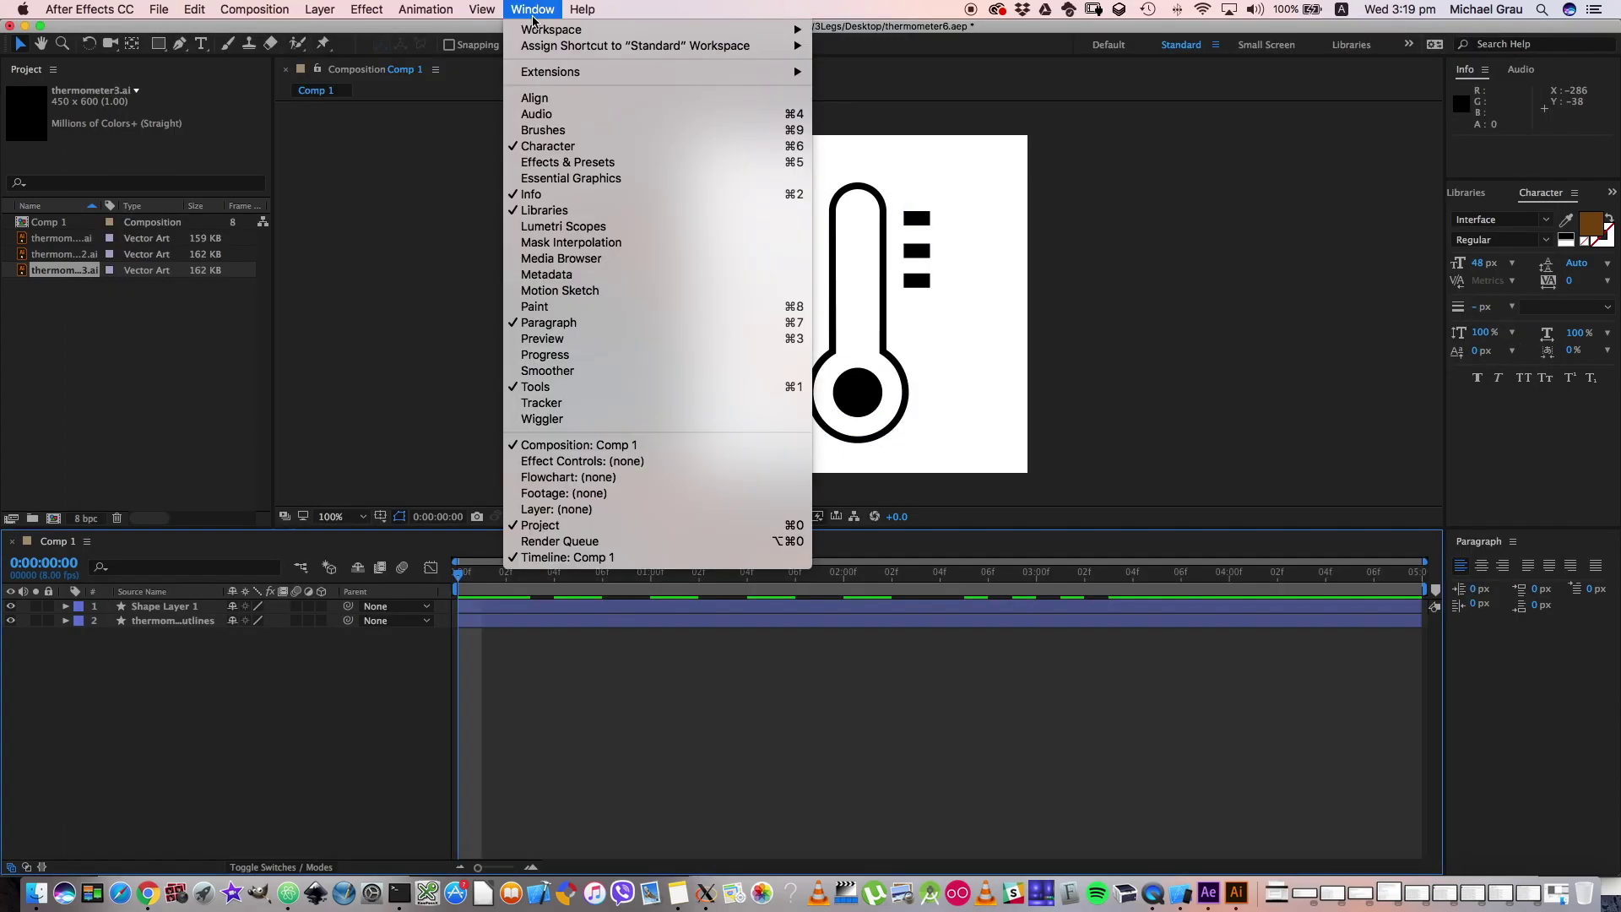
pyautogui.moveTo(743, 75)
pyautogui.click(876, 104)
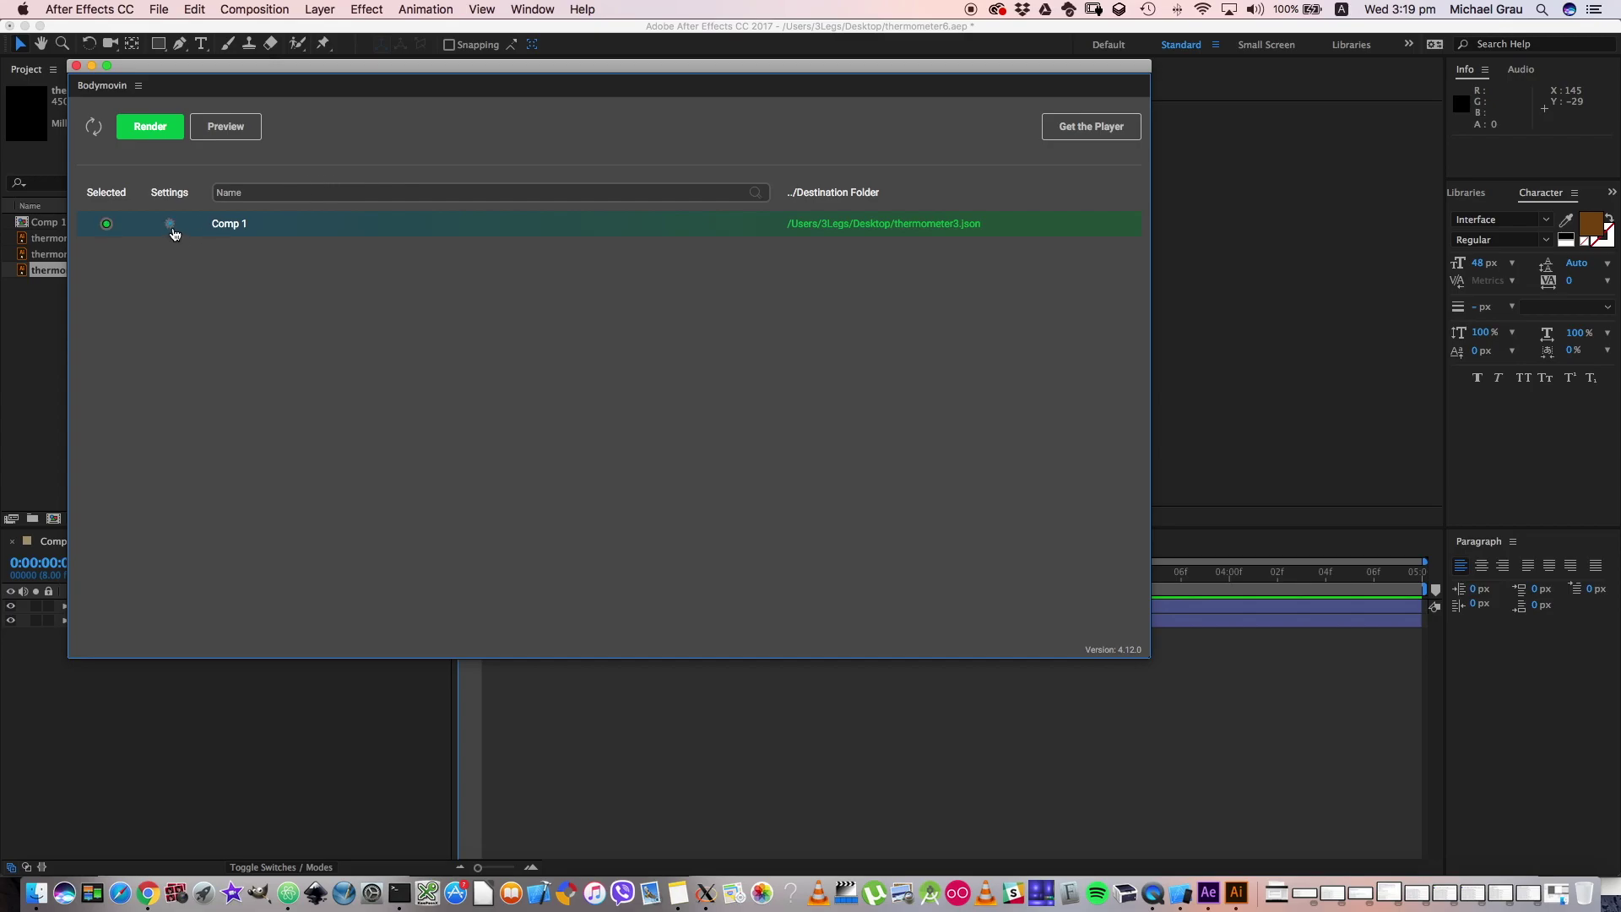
pyautogui.click(168, 223)
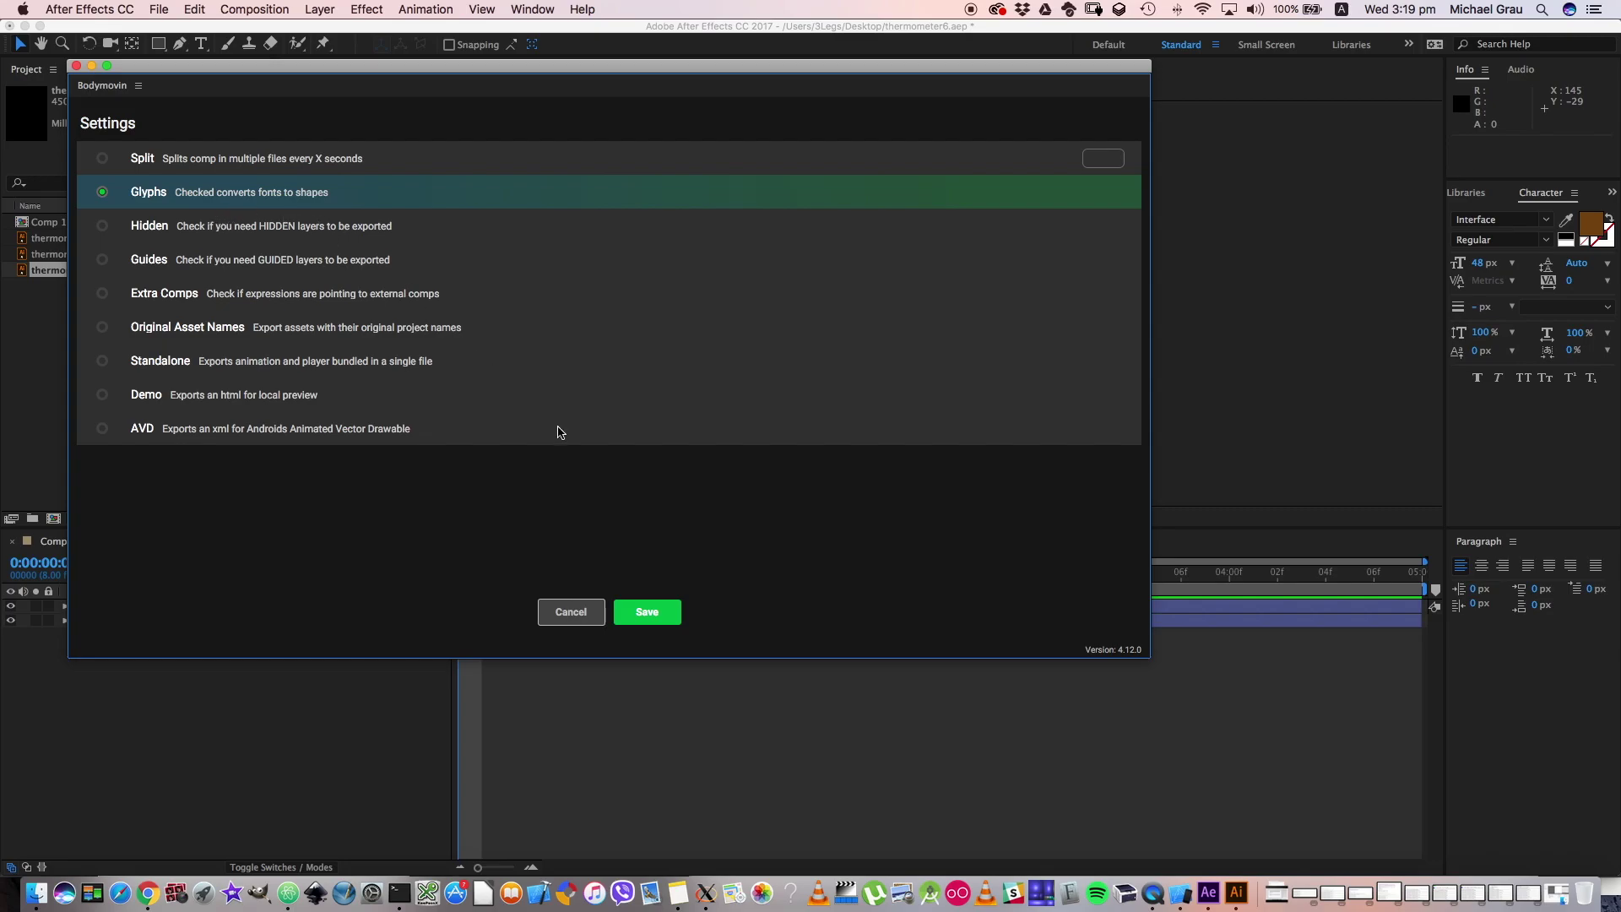
# Close the settings and re-render Comp 1 to thermometer3.json with Bodymovin
pyautogui.click(646, 621)
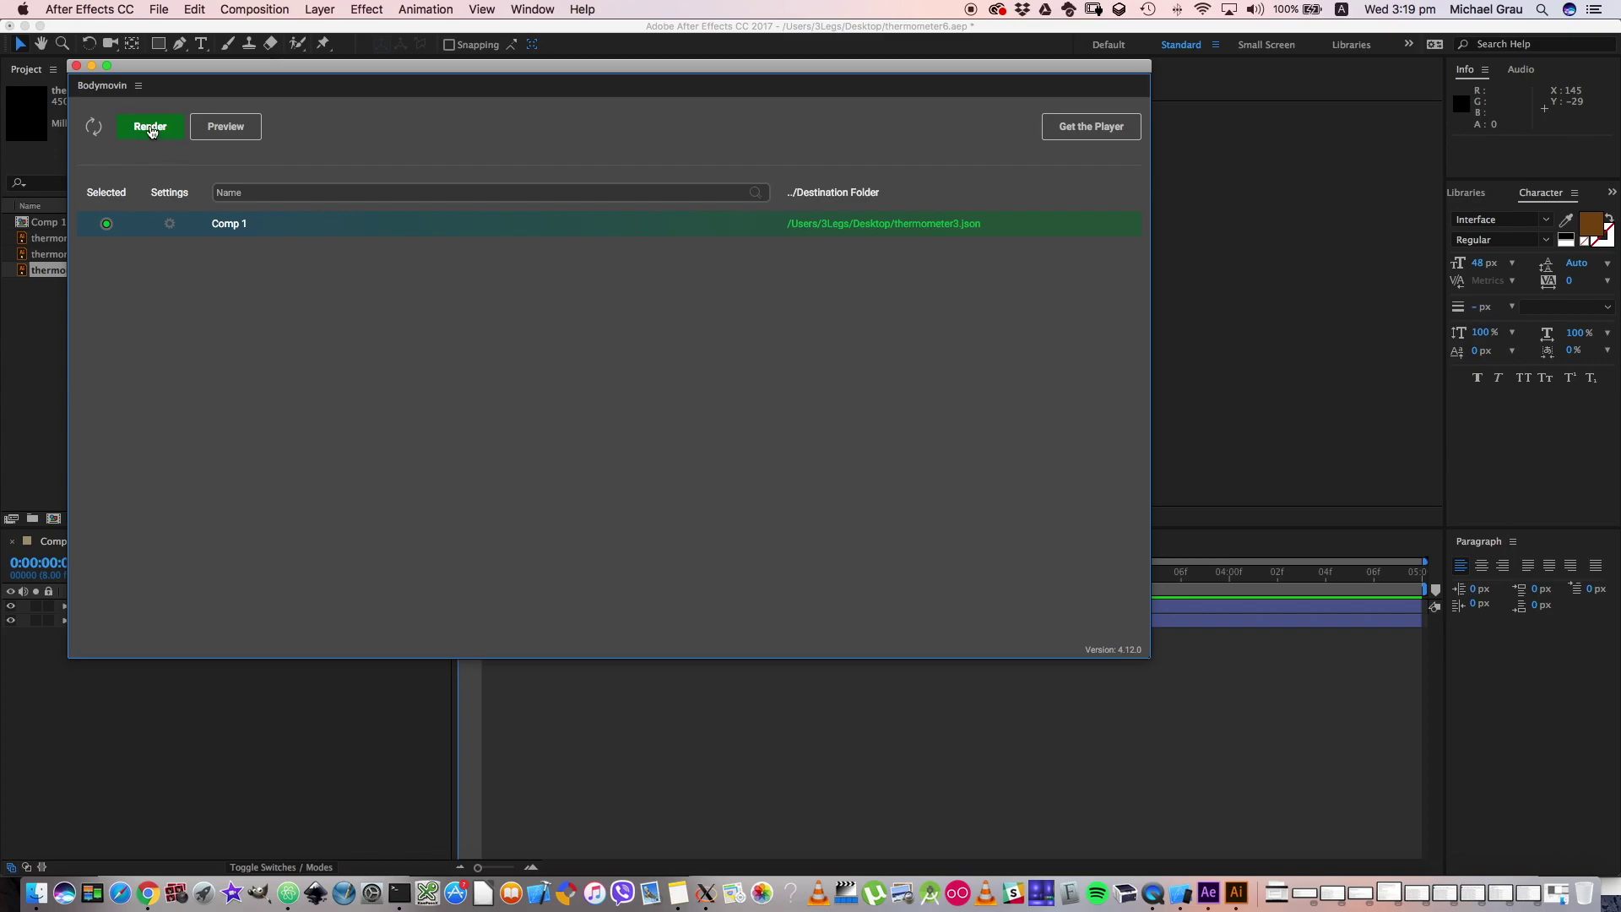
pyautogui.click(152, 128)
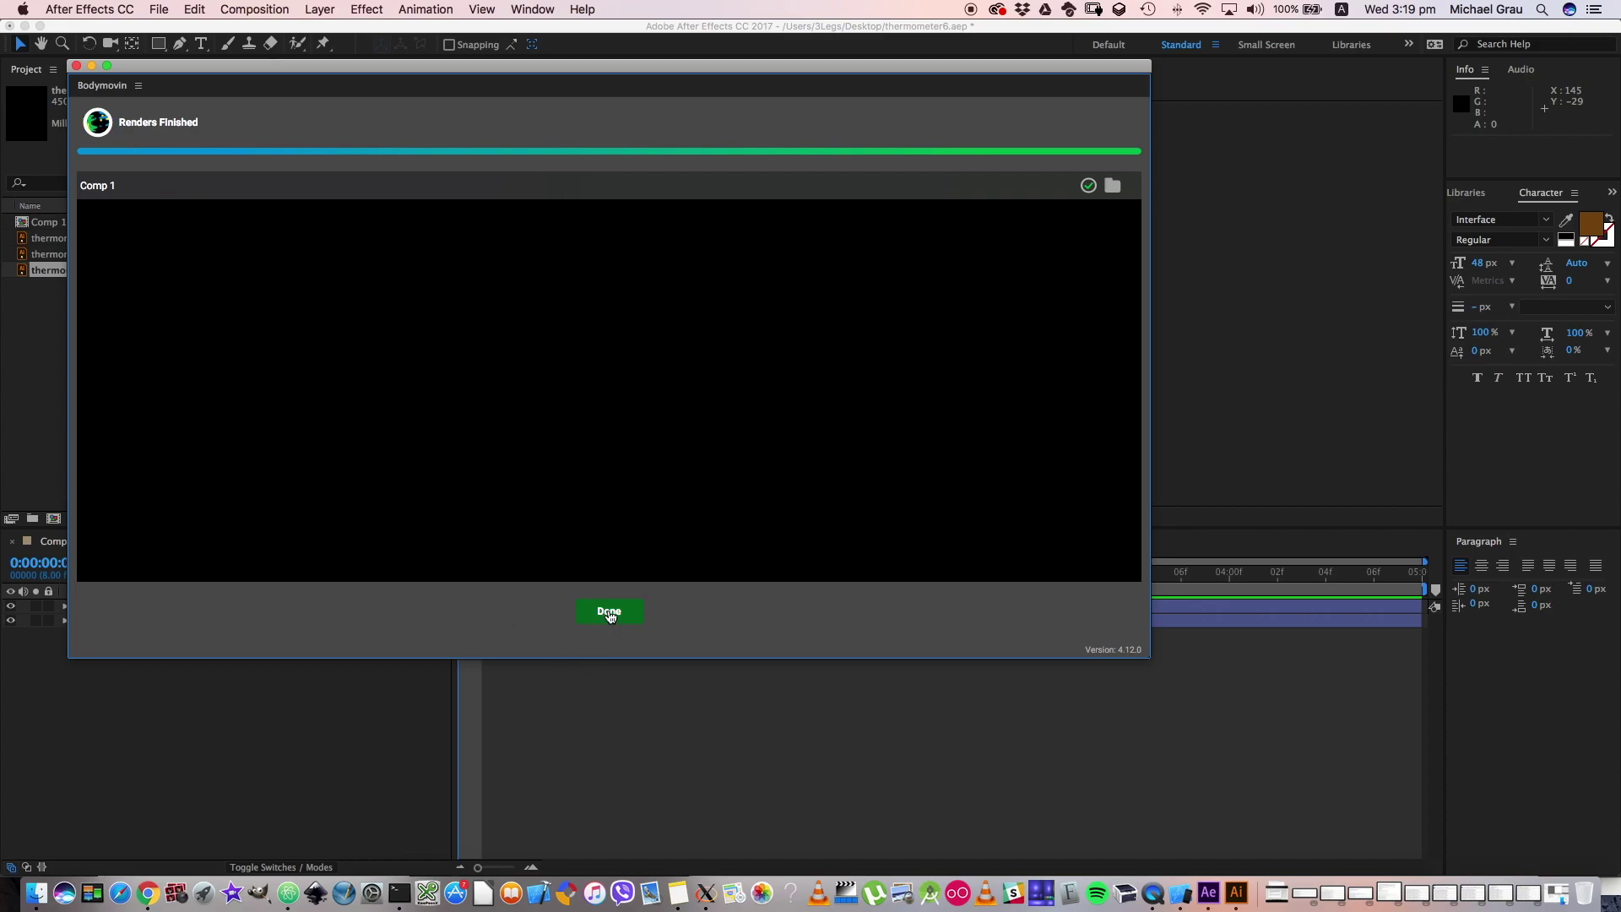
pyautogui.click(608, 616)
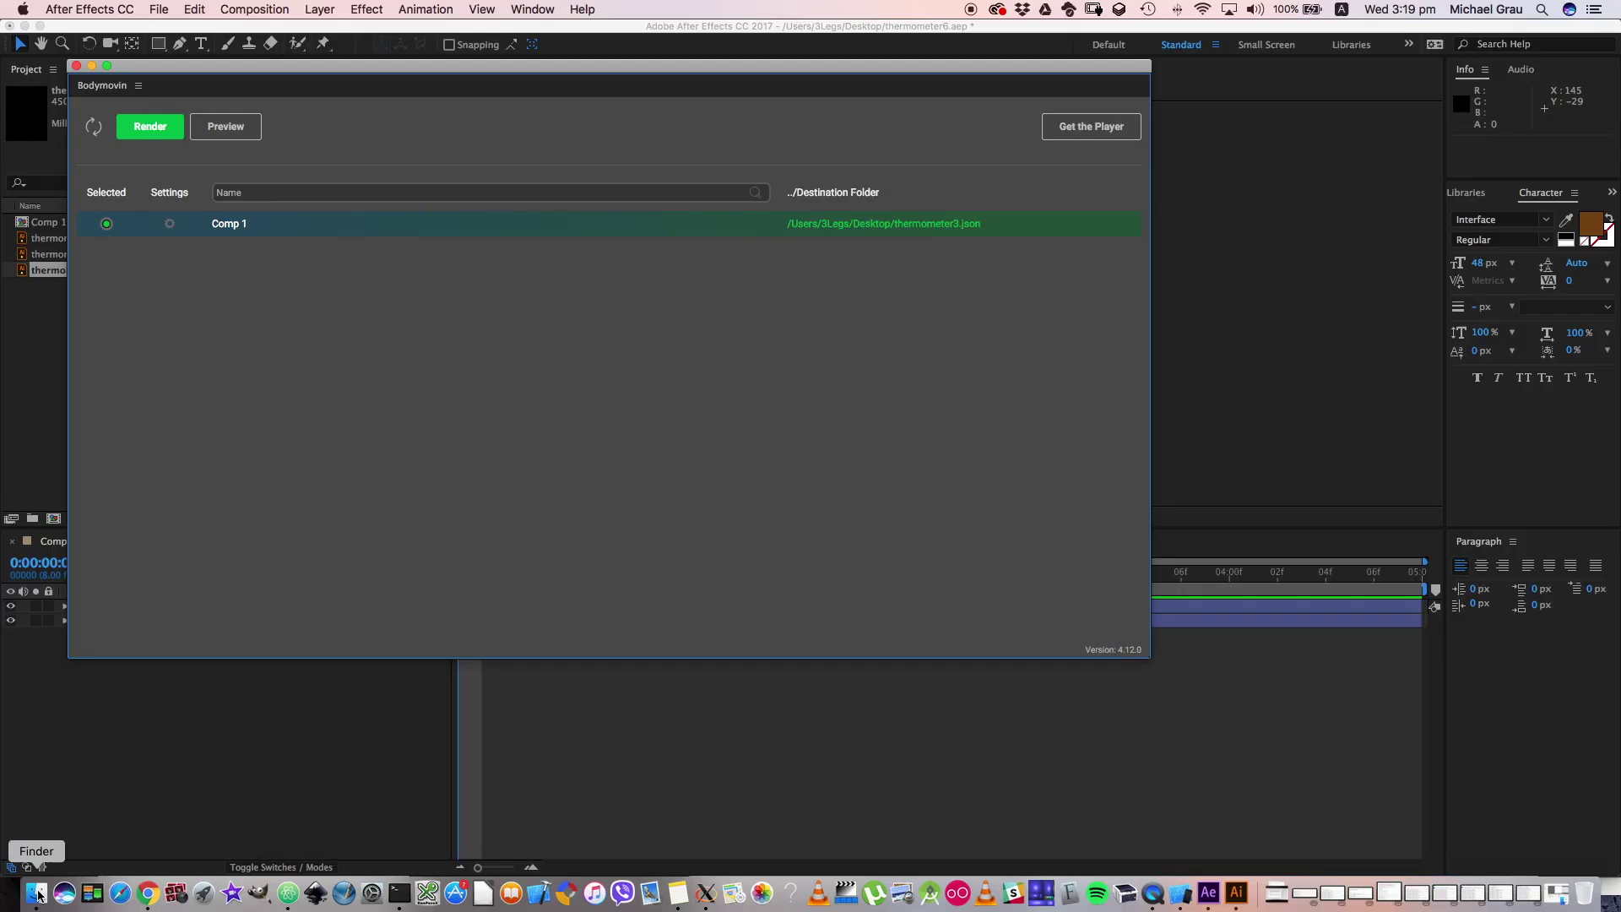
# Locate thermometer3.json in the Desktop folder, then switch to Chrome
pyautogui.click(37, 894)
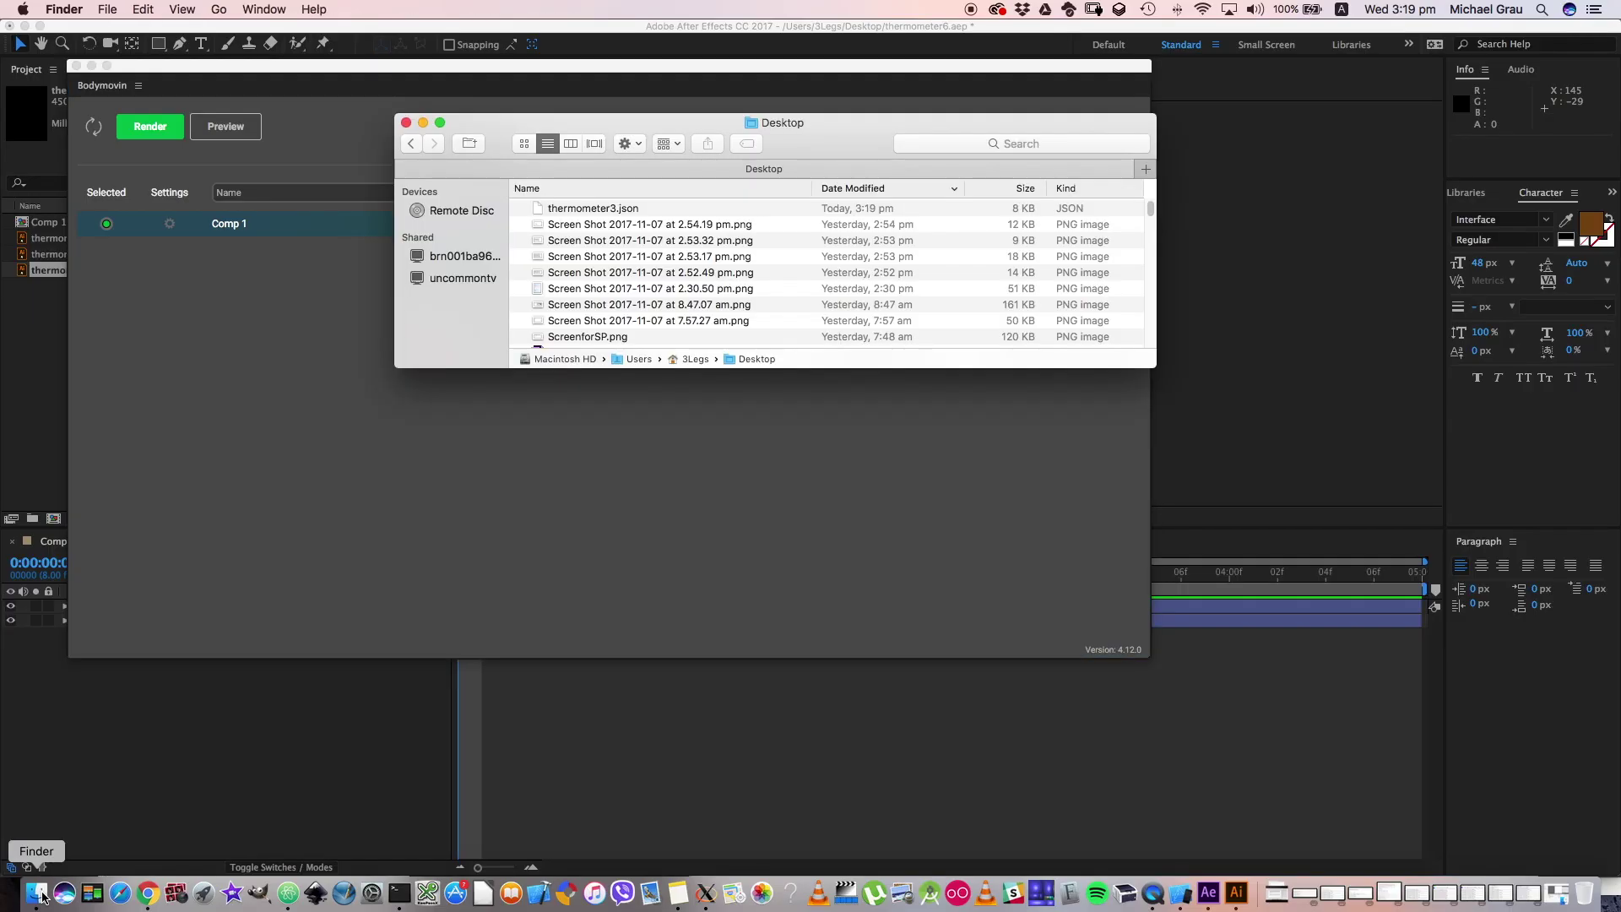
pyautogui.click(622, 212)
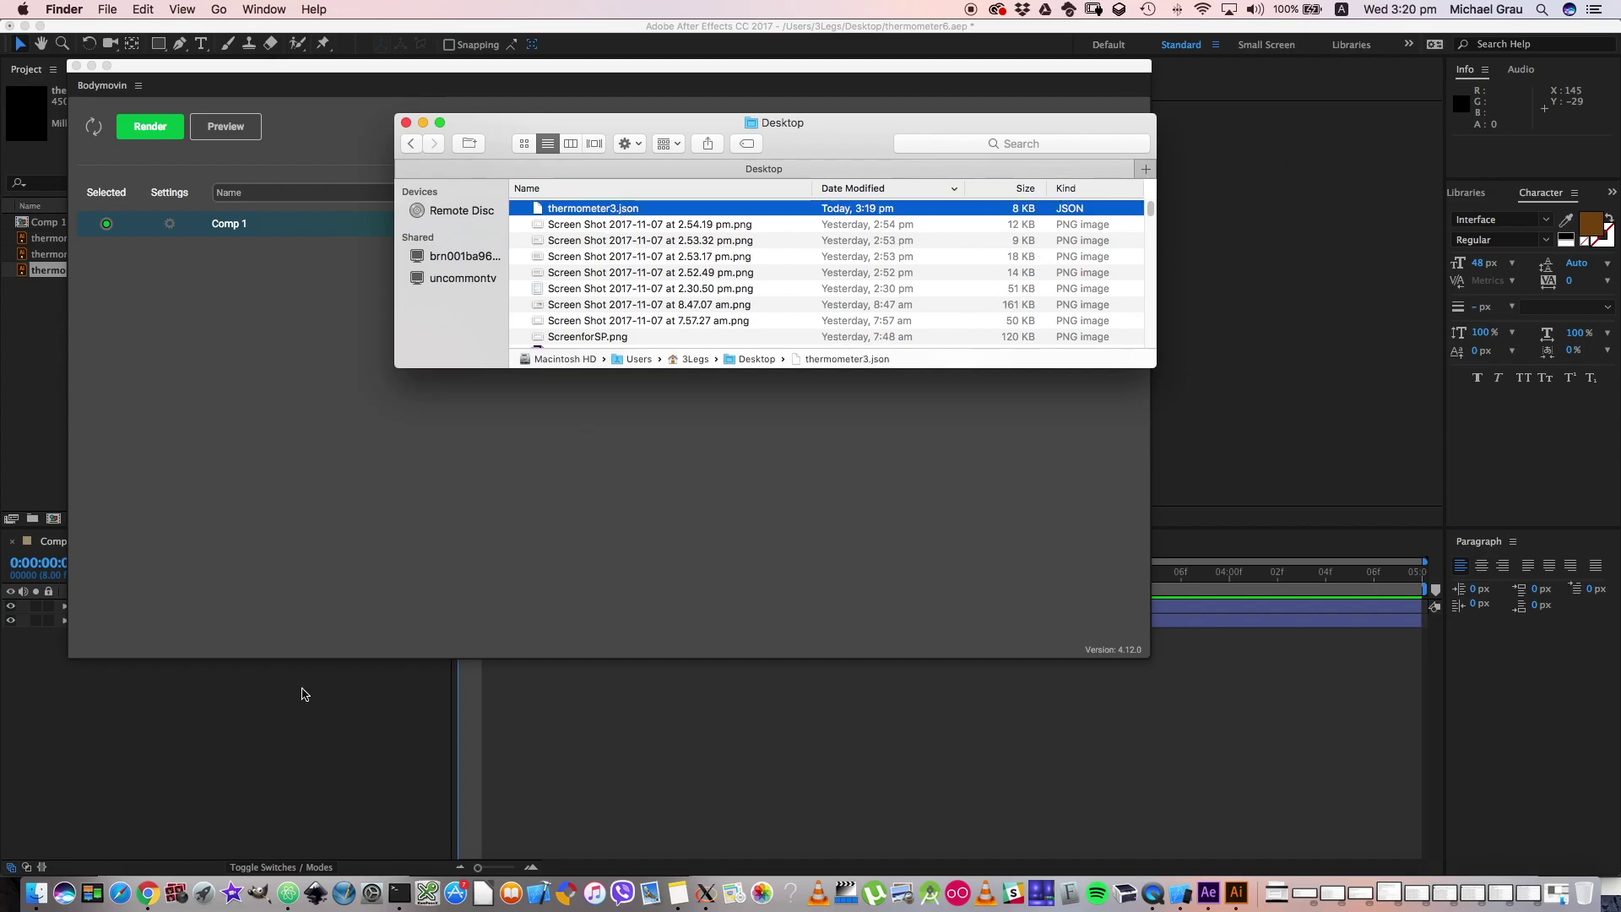
pyautogui.click(148, 894)
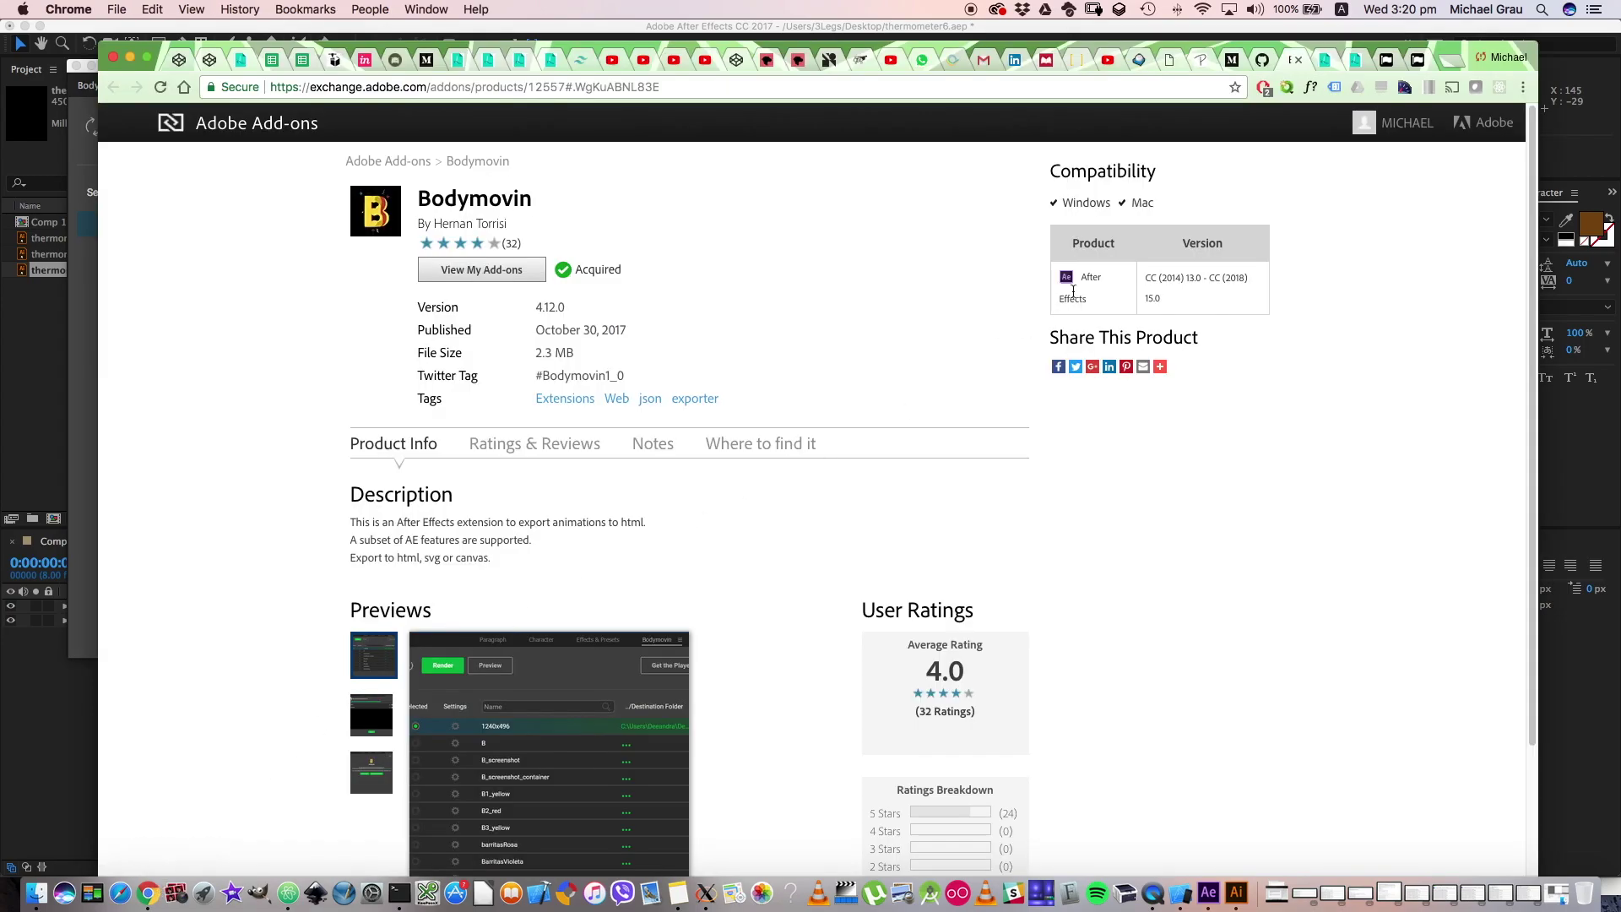
# Go to the LottieFiles site and open its Lottie Preview page
pyautogui.click(1352, 59)
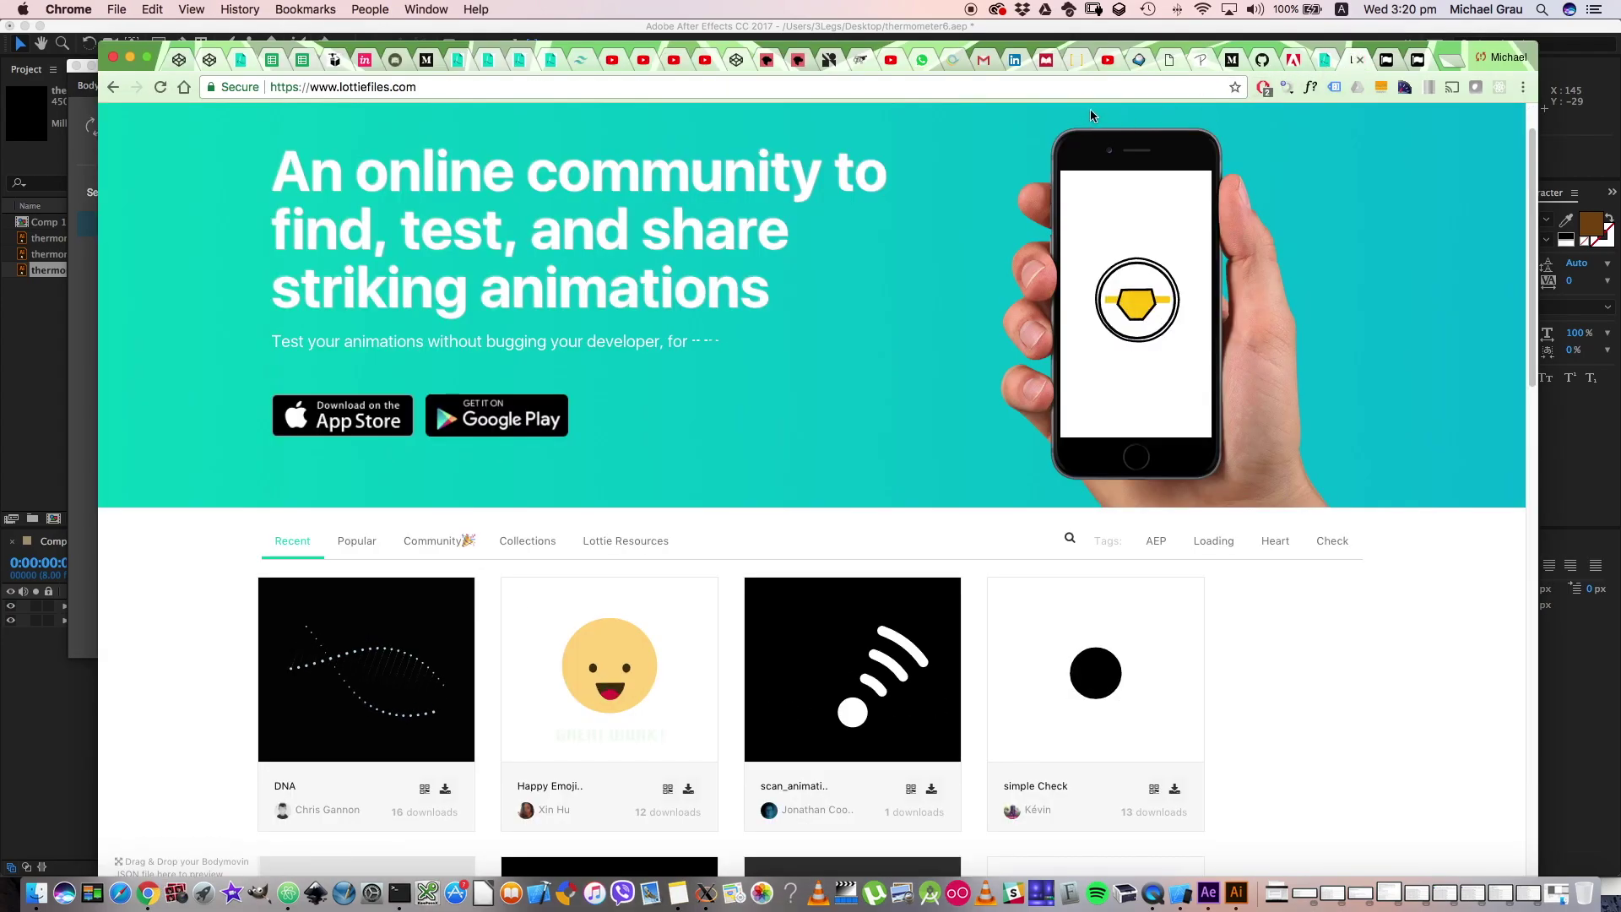
pyautogui.scroll(-12, 1490, 524)
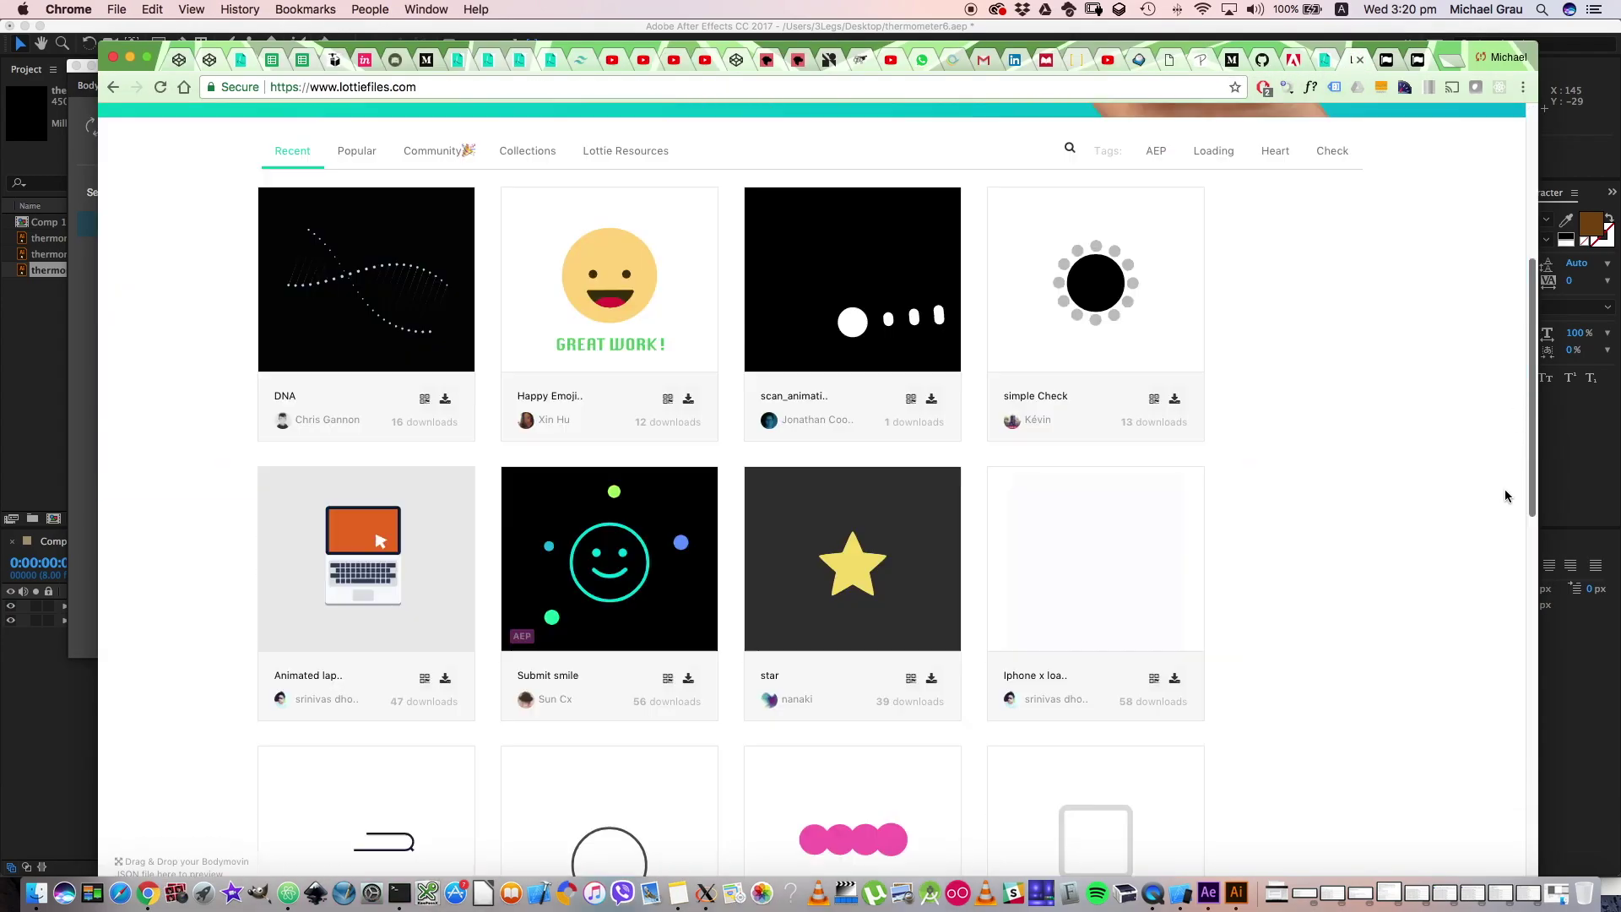
pyautogui.scroll(15, 1490, 572)
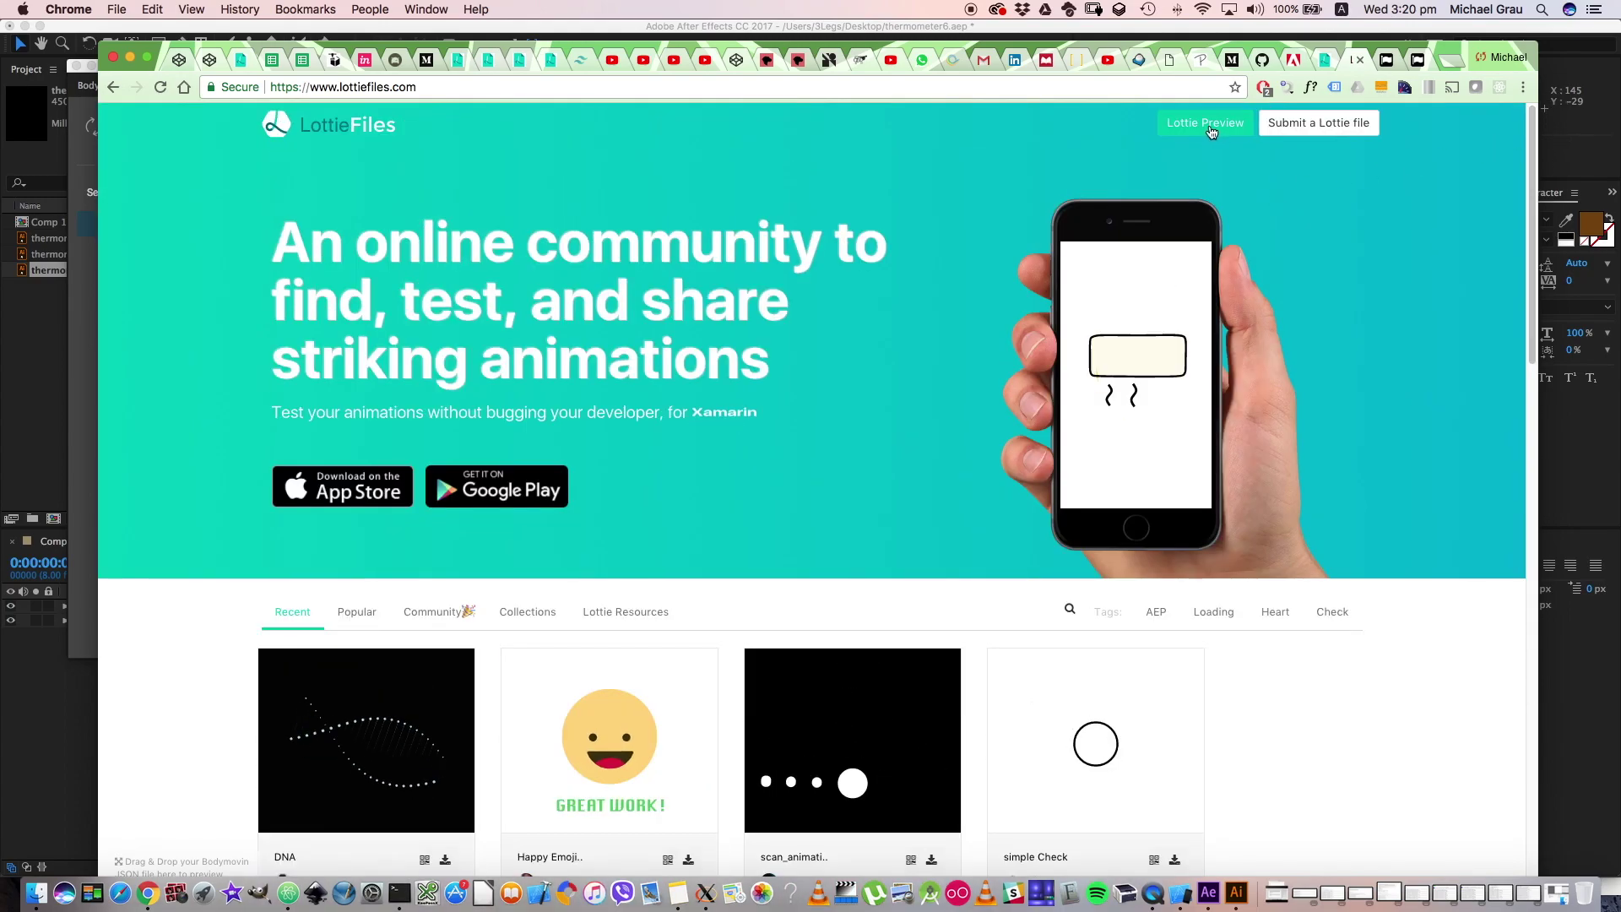
pyautogui.click(1205, 122)
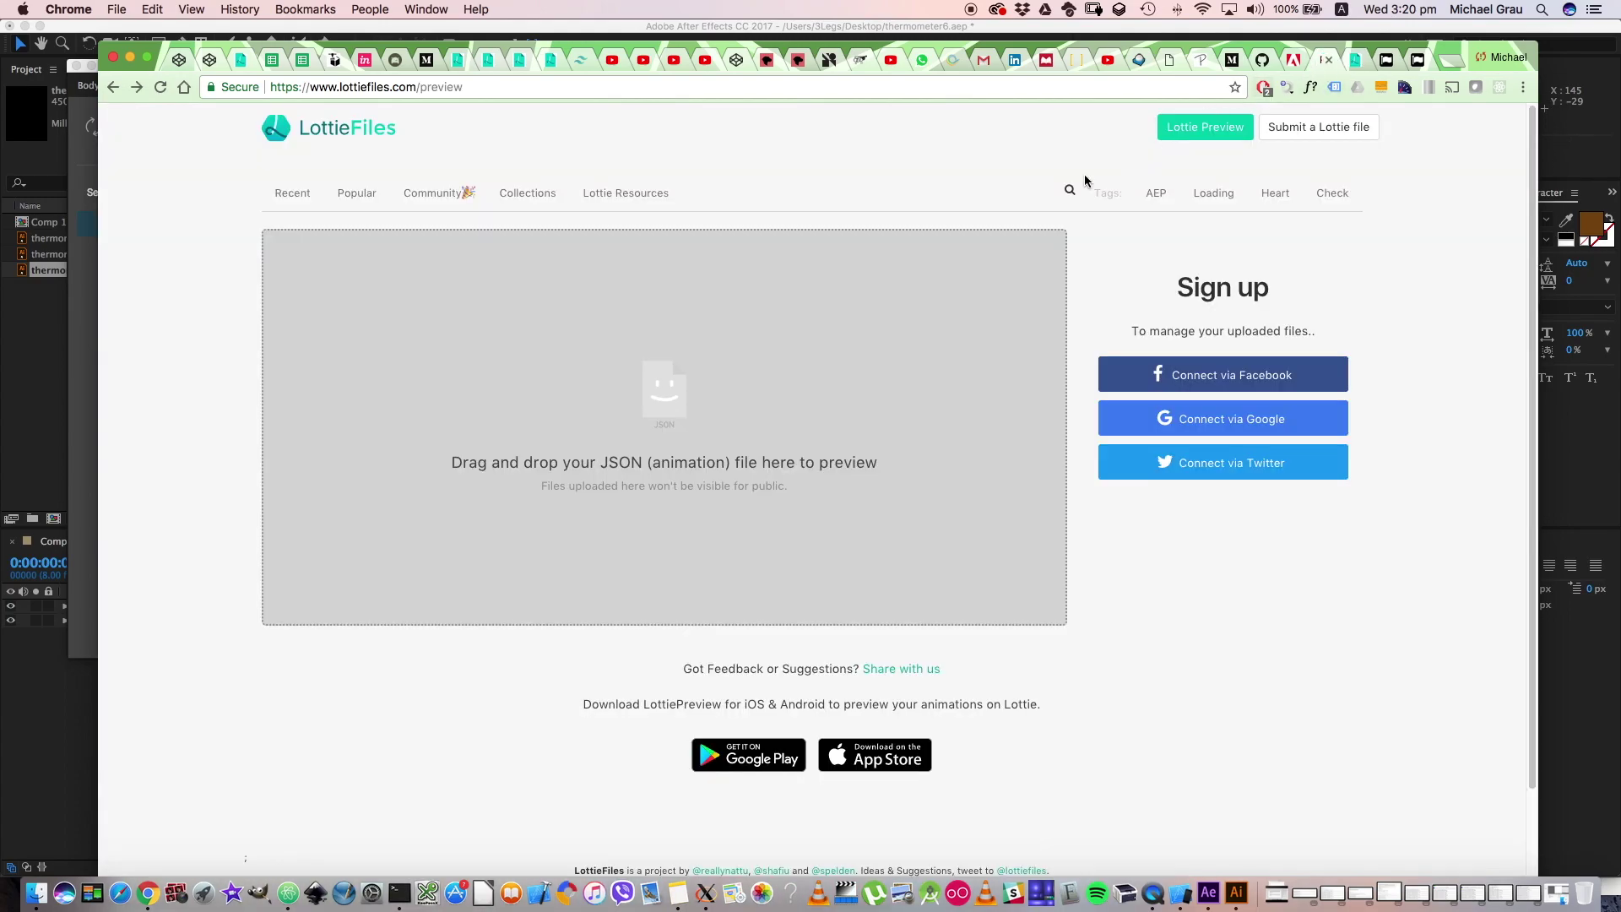
# Drop thermometer3.json from the Desktop folder onto the LottieFiles preview area
pyautogui.press('super+Tab')
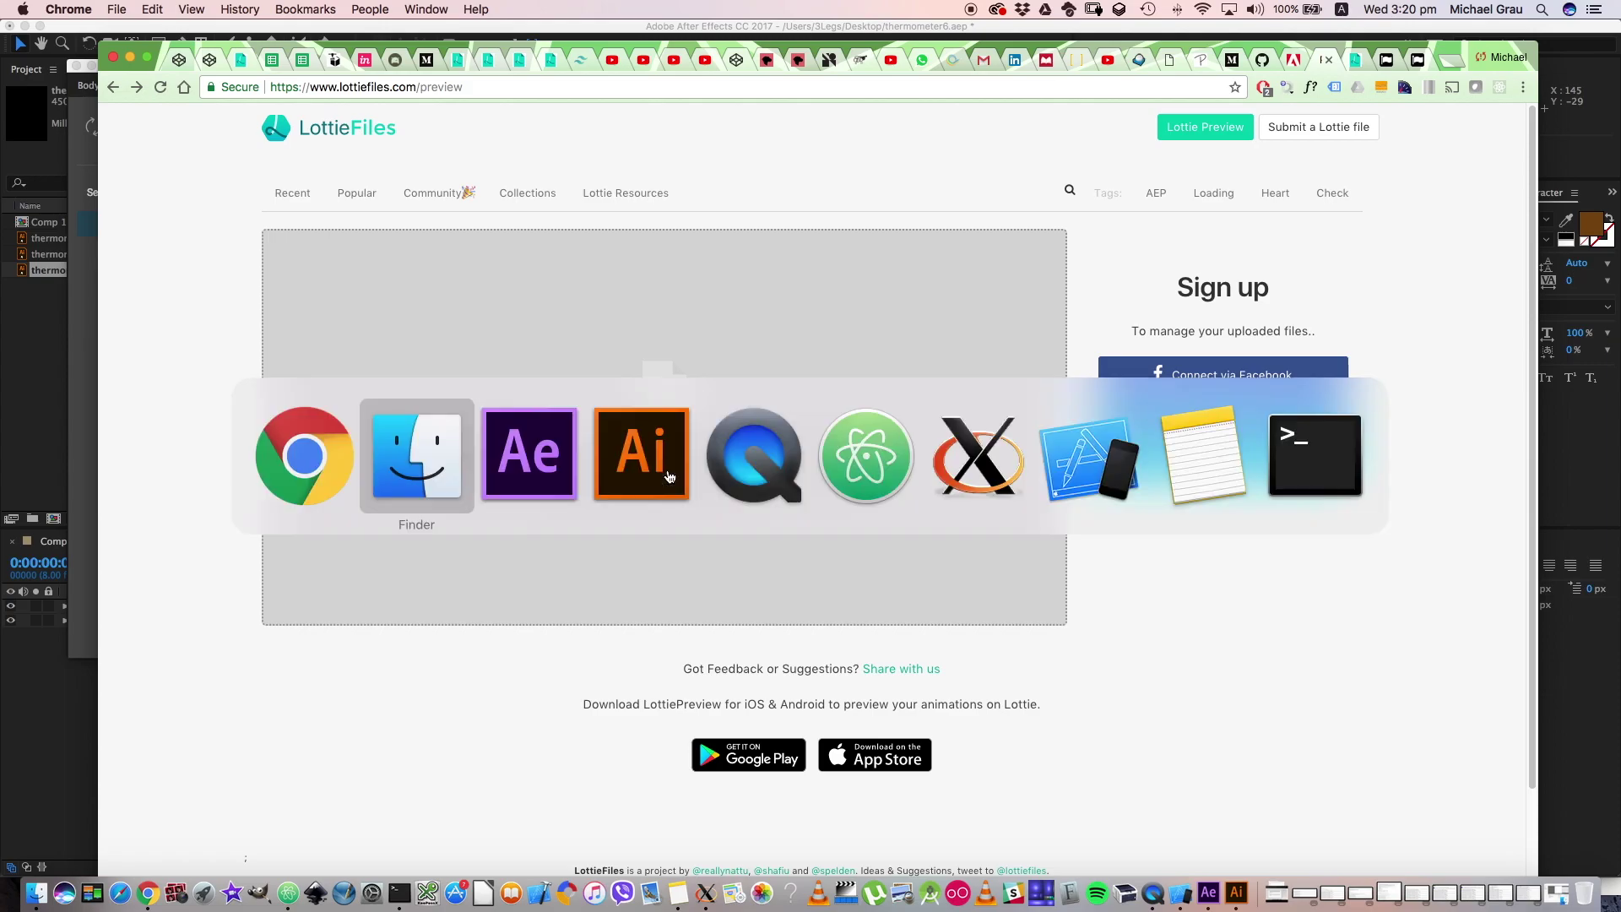
pyautogui.click(409, 466)
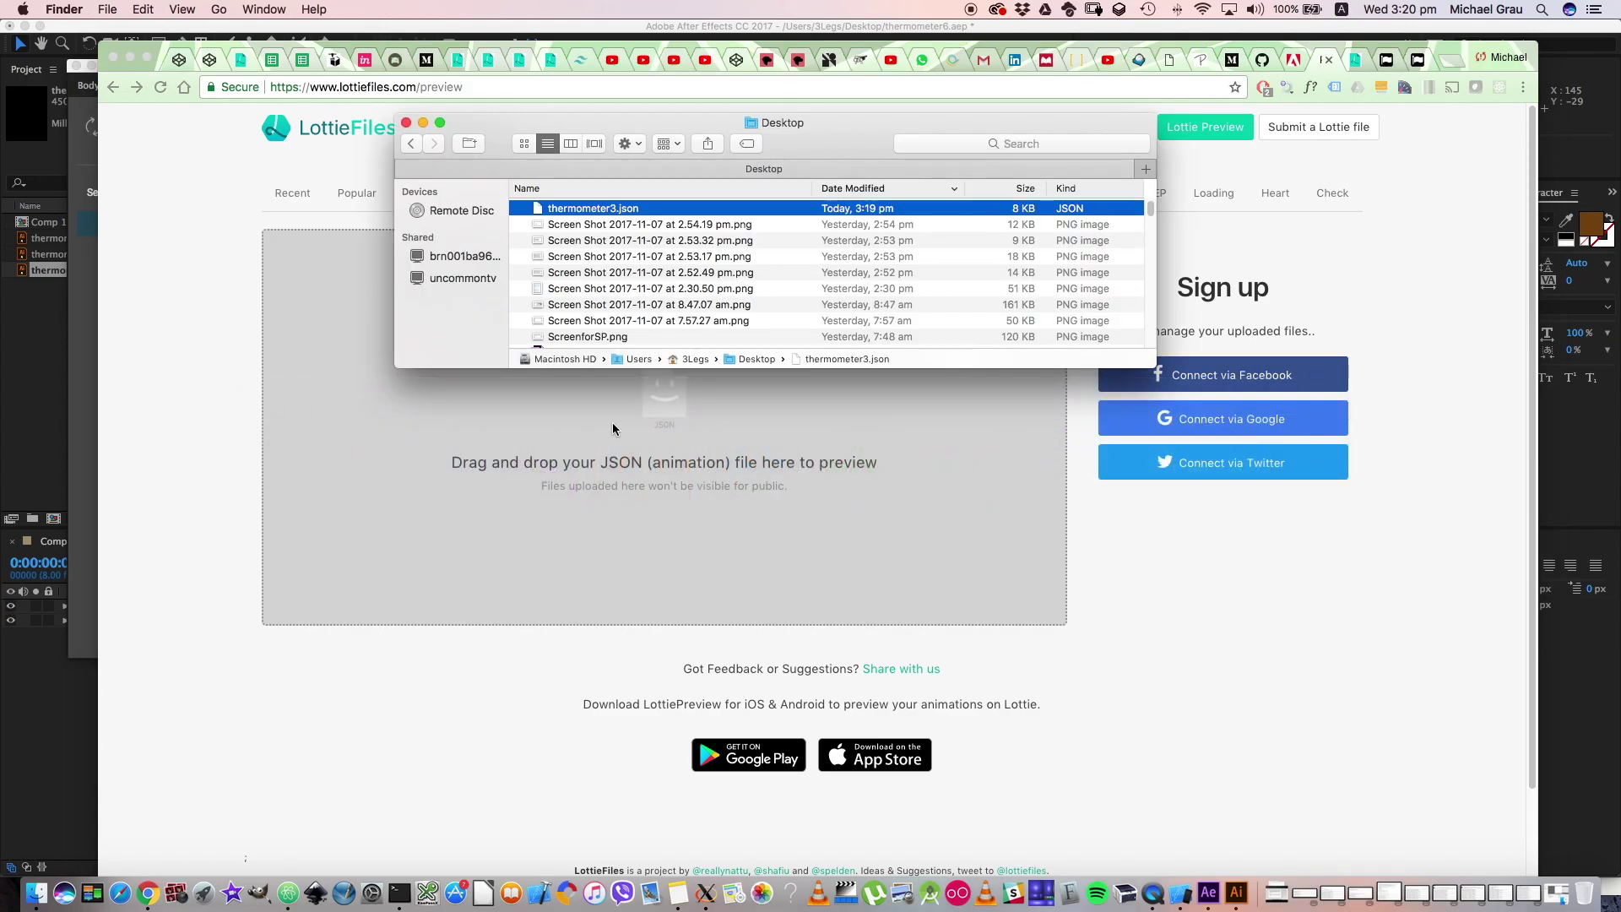
pyautogui.moveTo(614, 212); pyautogui.dragTo(605, 530)
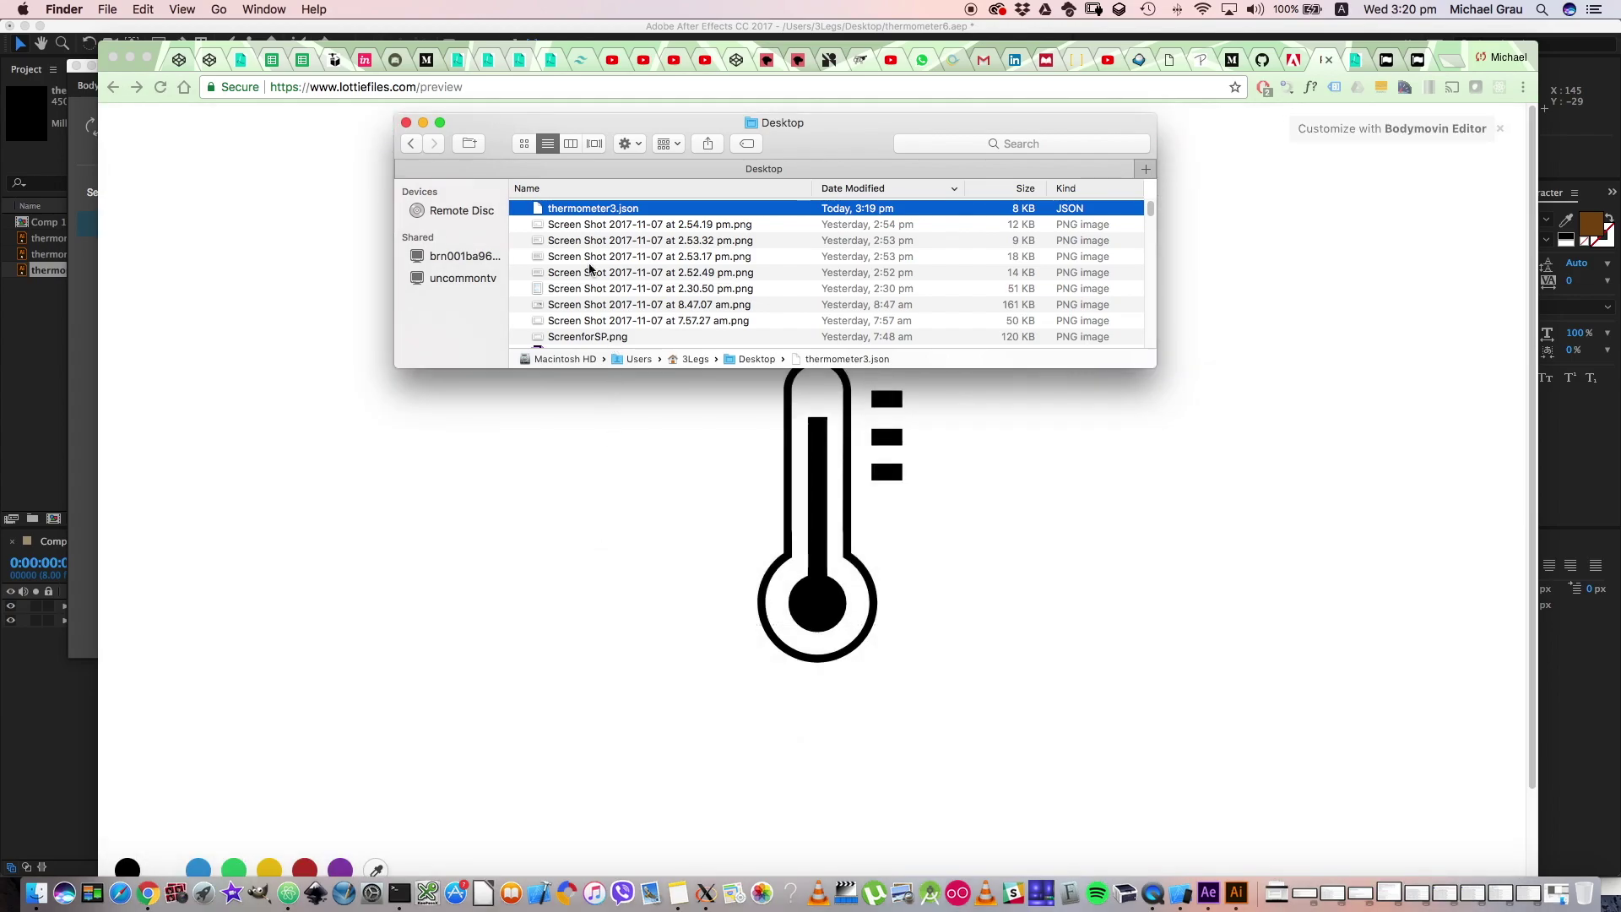
# Move the Desktop Finder window aside and minimize it
pyautogui.moveTo(591, 125); pyautogui.dragTo(1071, 263)
pyautogui.moveTo(1066, 325); pyautogui.dragTo(489, 191)
pyautogui.click(453, 179)
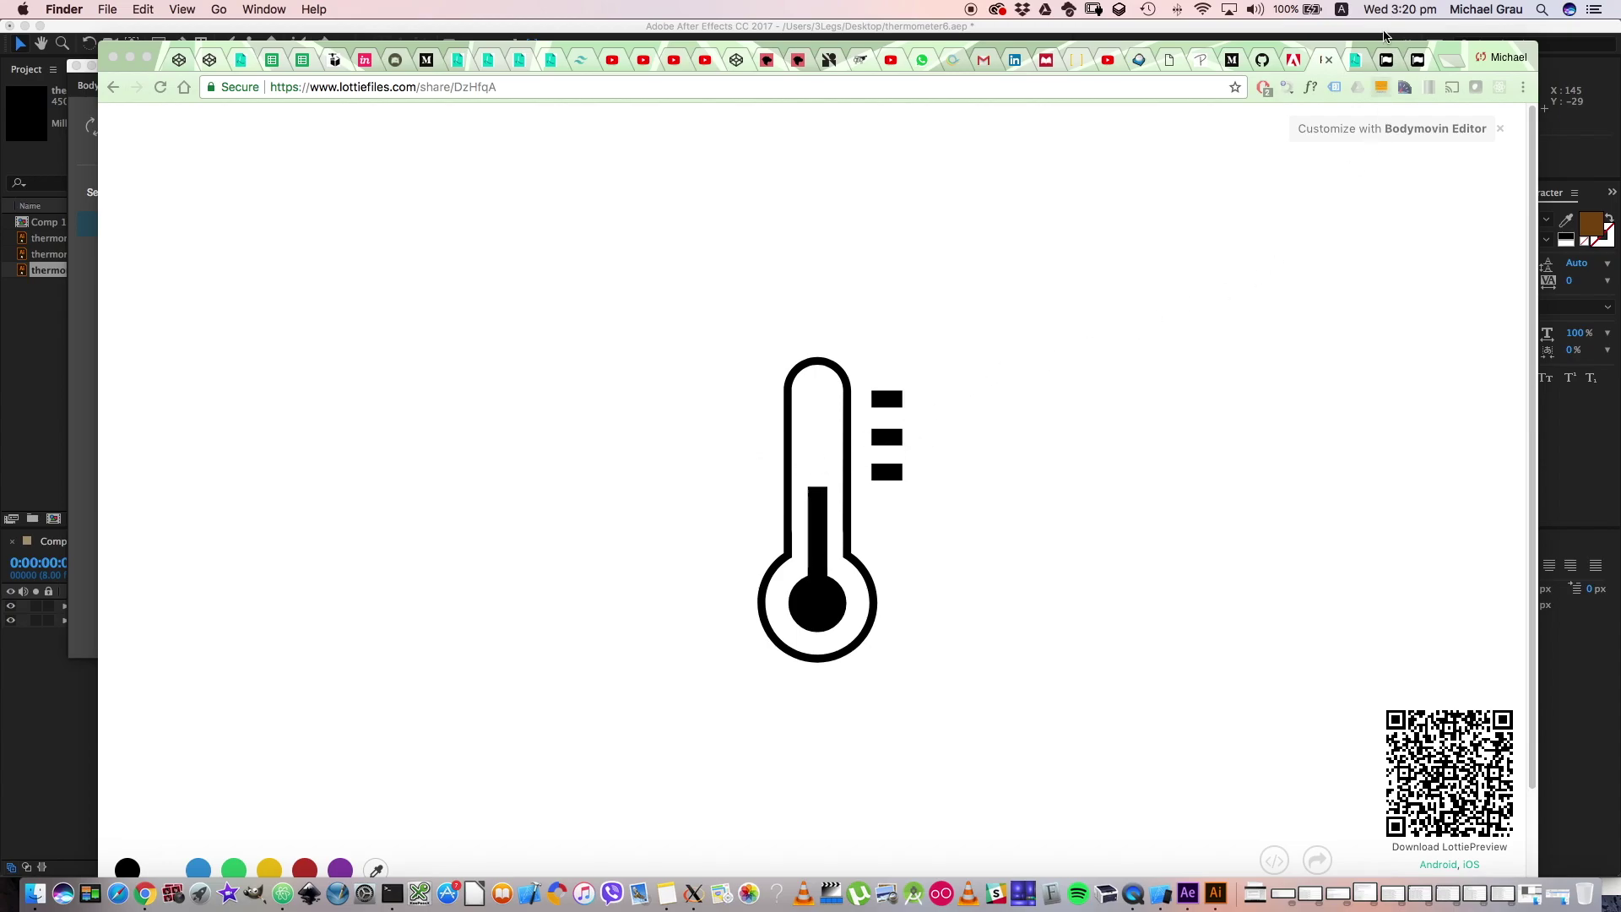
# In a new browser tab, open the Expo docs Lottie page from the 'expo' suggestion
pyautogui.click(1447, 68)
pyautogui.click(1446, 64)
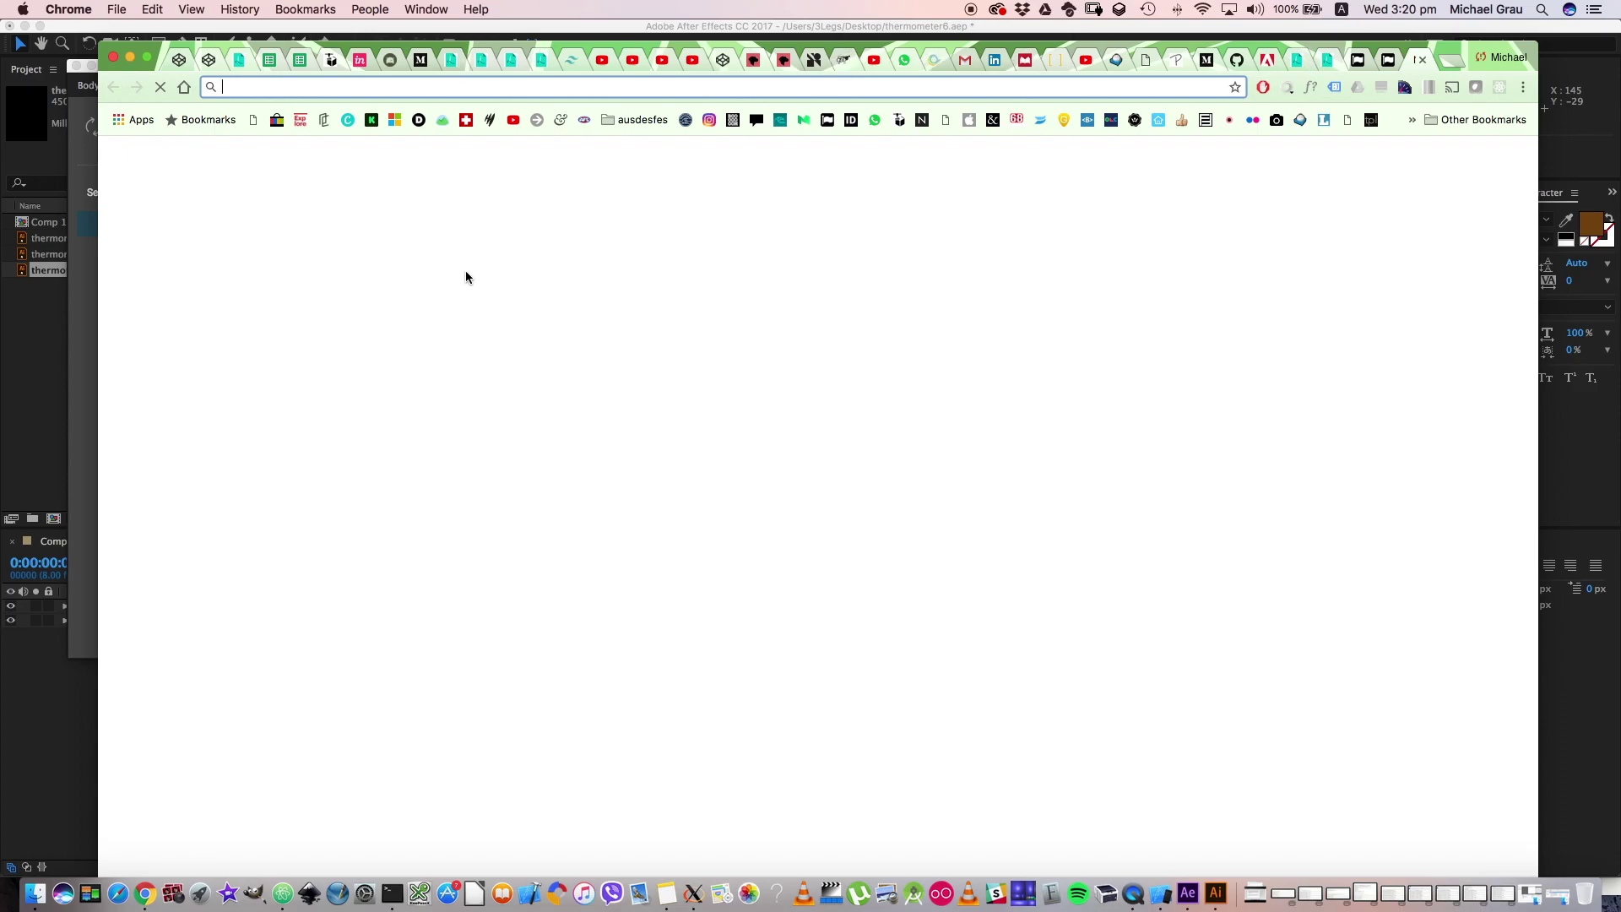
pyautogui.write('expo.io')
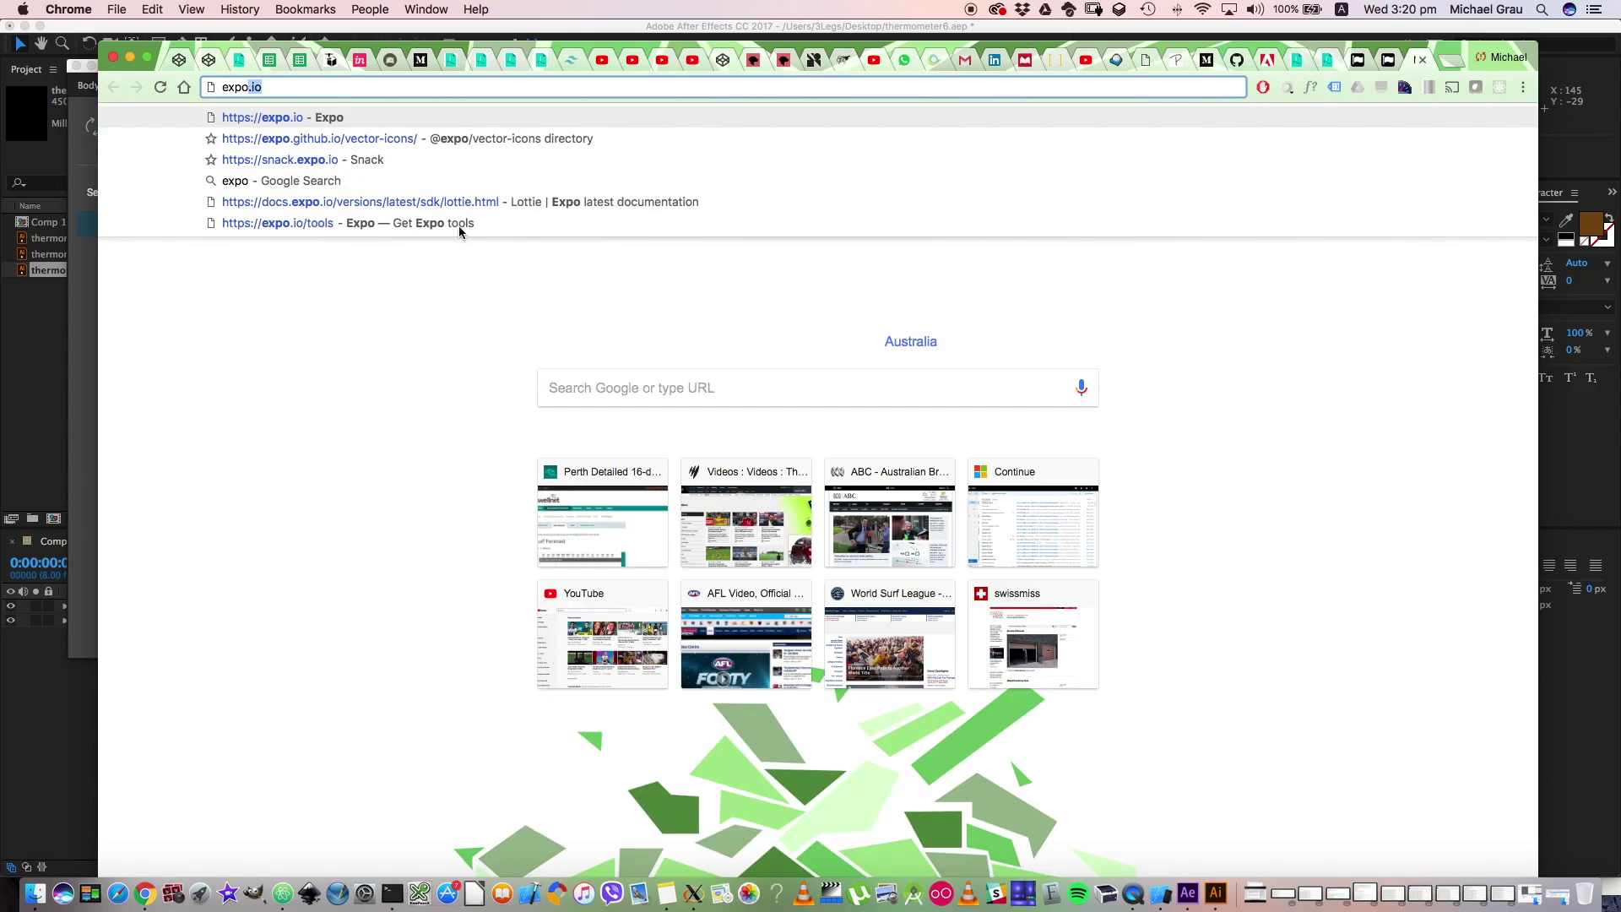
pyautogui.click(364, 203)
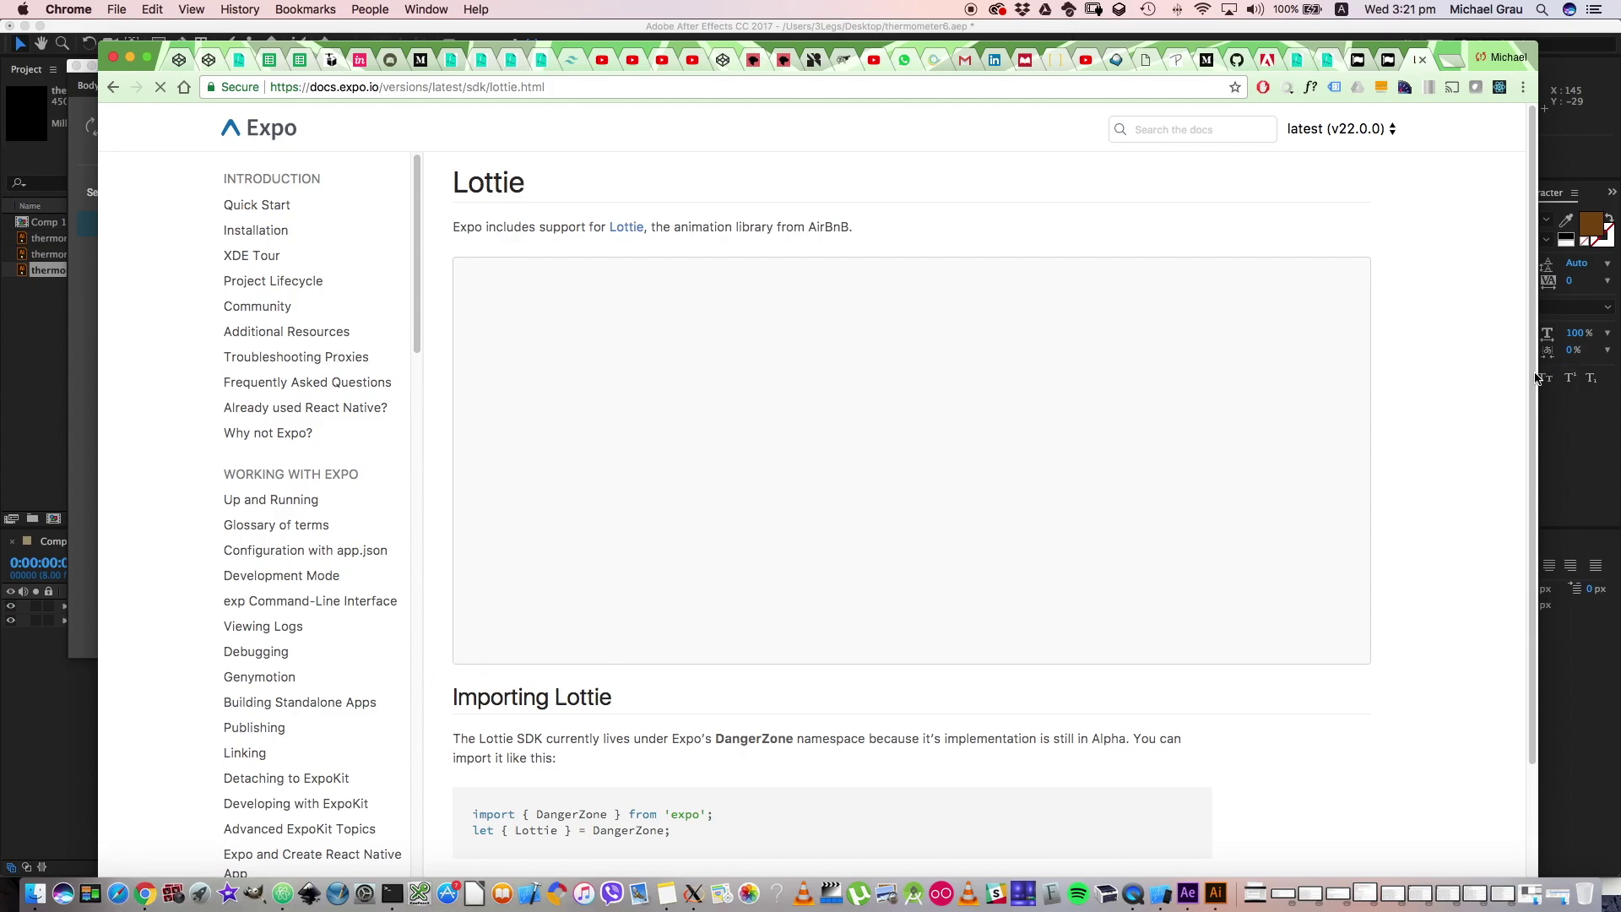
# Scroll down and select the example Lottie app code
pyautogui.scroll(-1, 1533, 423)
pyautogui.scroll(-3, 1533, 481)
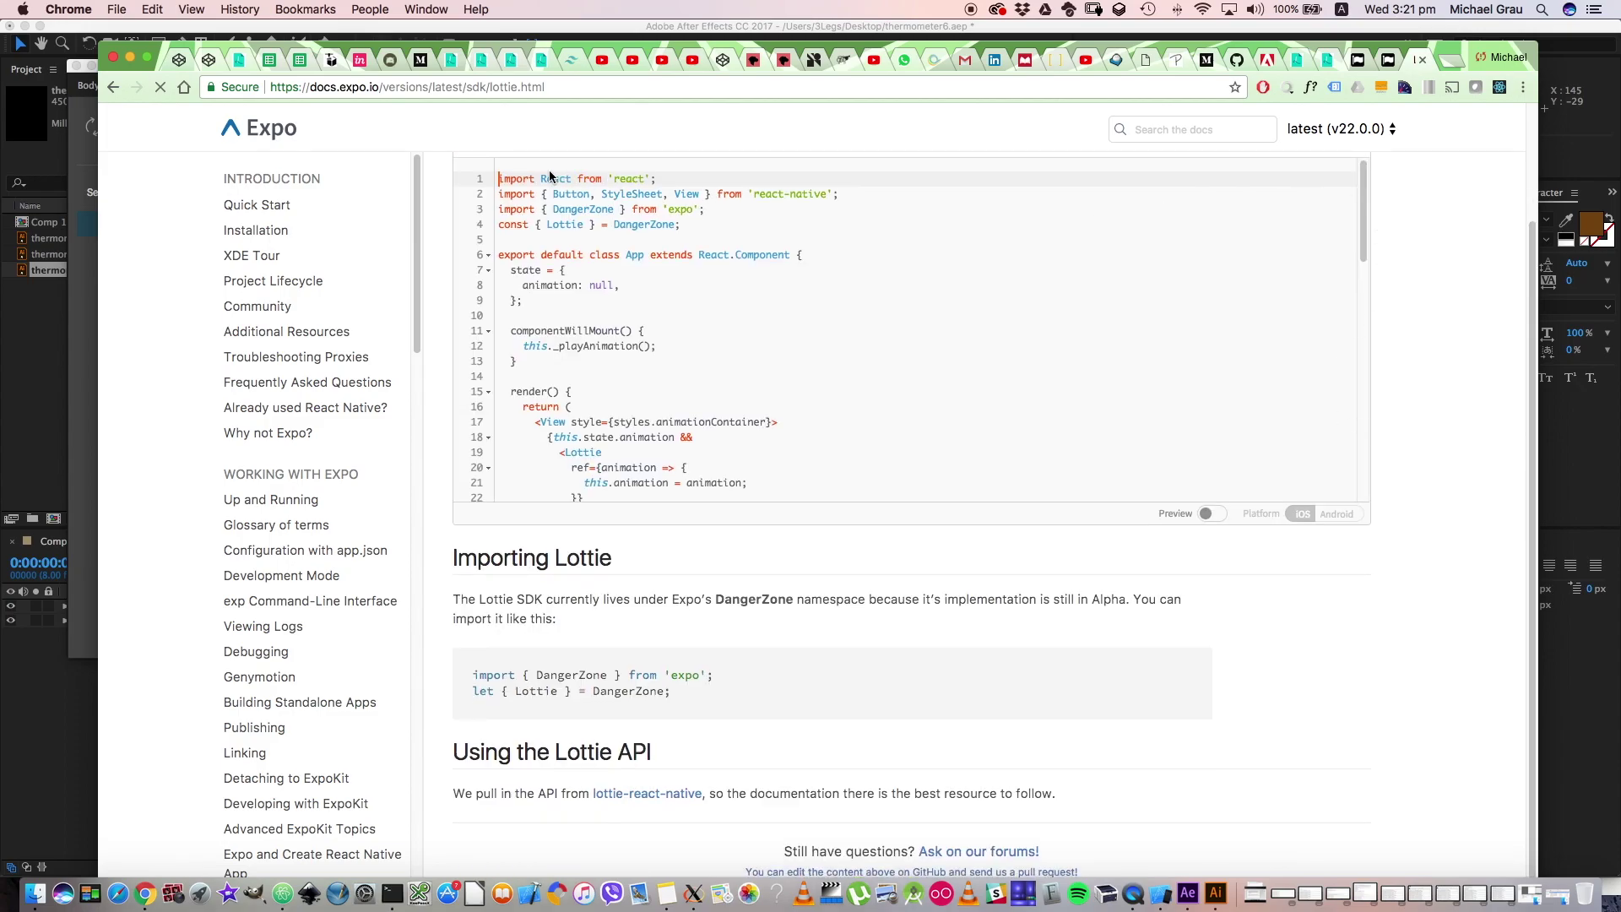
pyautogui.moveTo(499, 178); pyautogui.dragTo(690, 590)
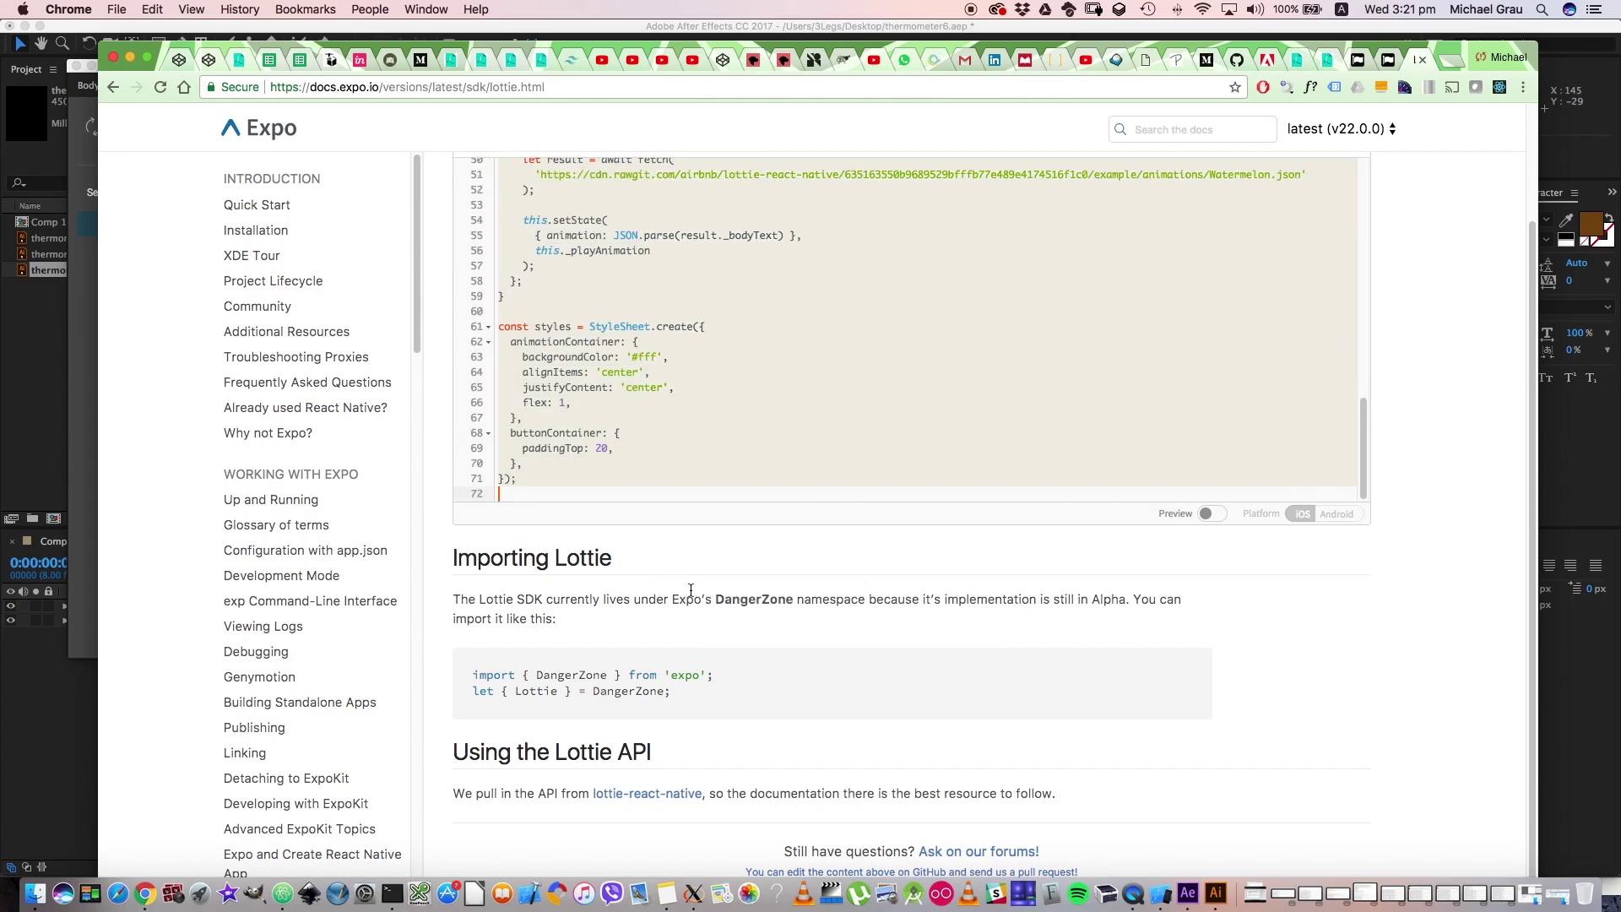
pyautogui.click(285, 893)
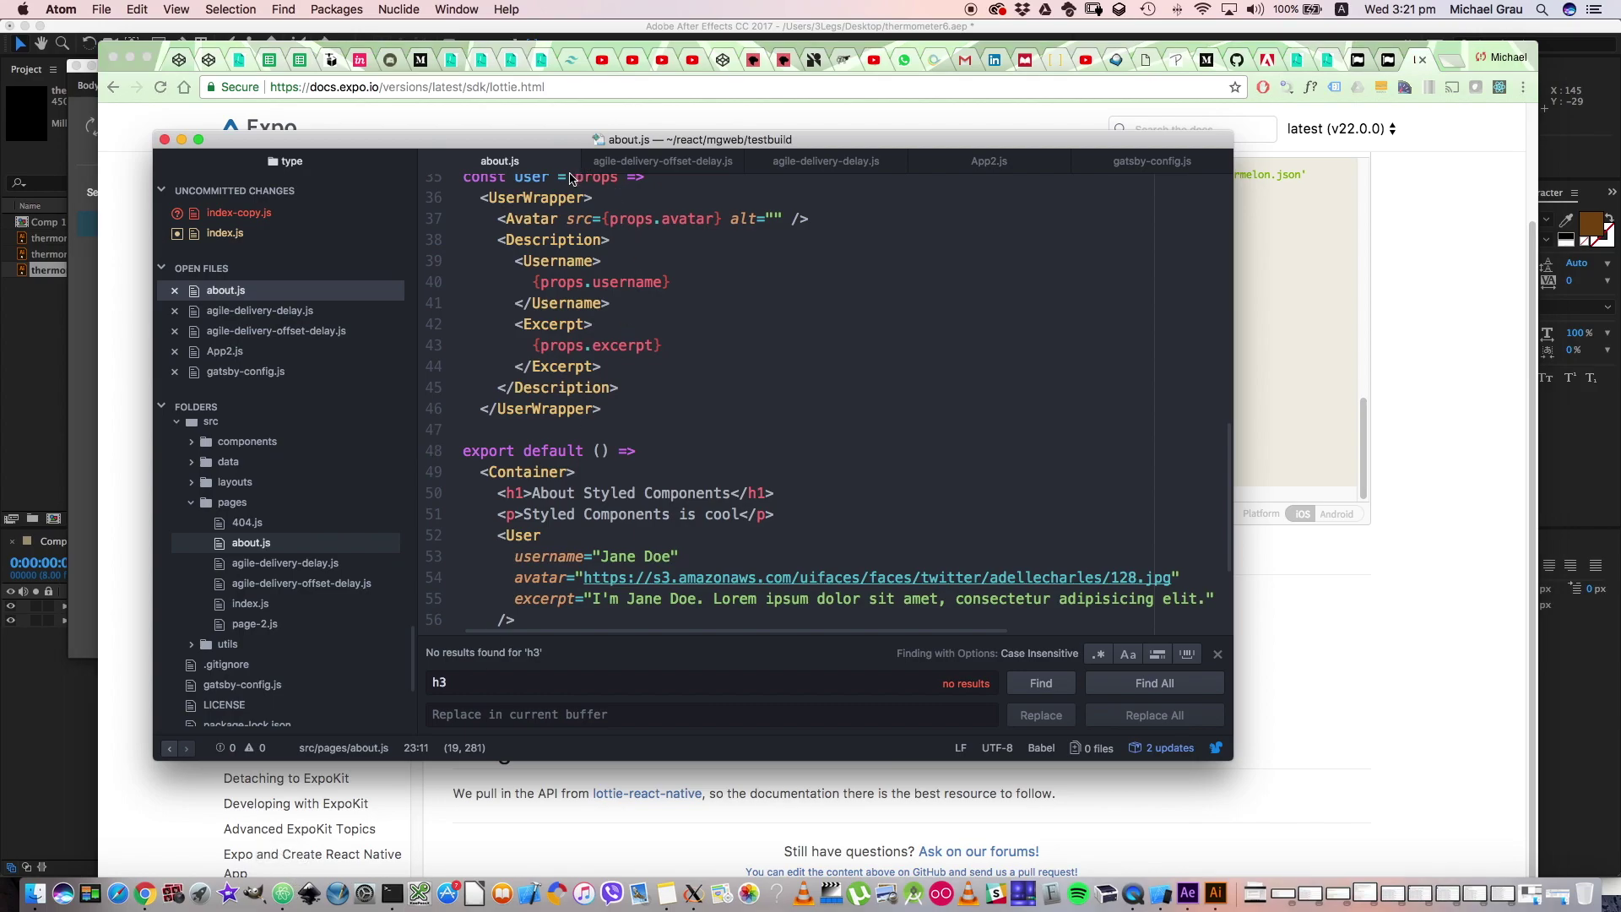
# Review App2.js's Lottie code that fetches thermometer3.json from the uncommon-co.com address
pyautogui.click(982, 163)
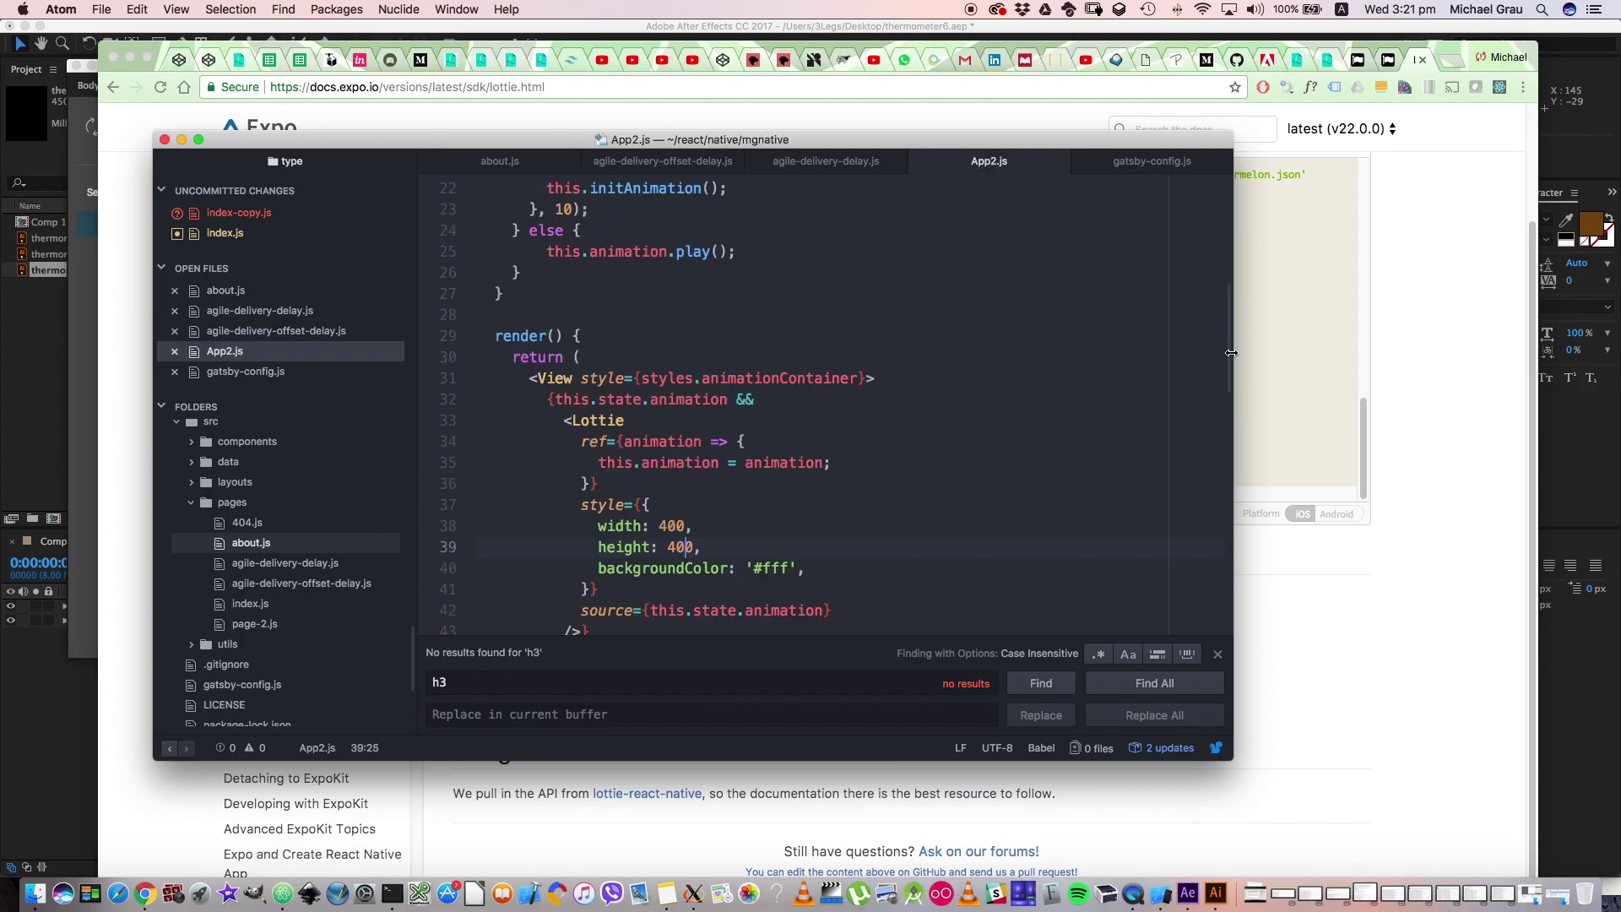
pyautogui.scroll(10, 1183, 338)
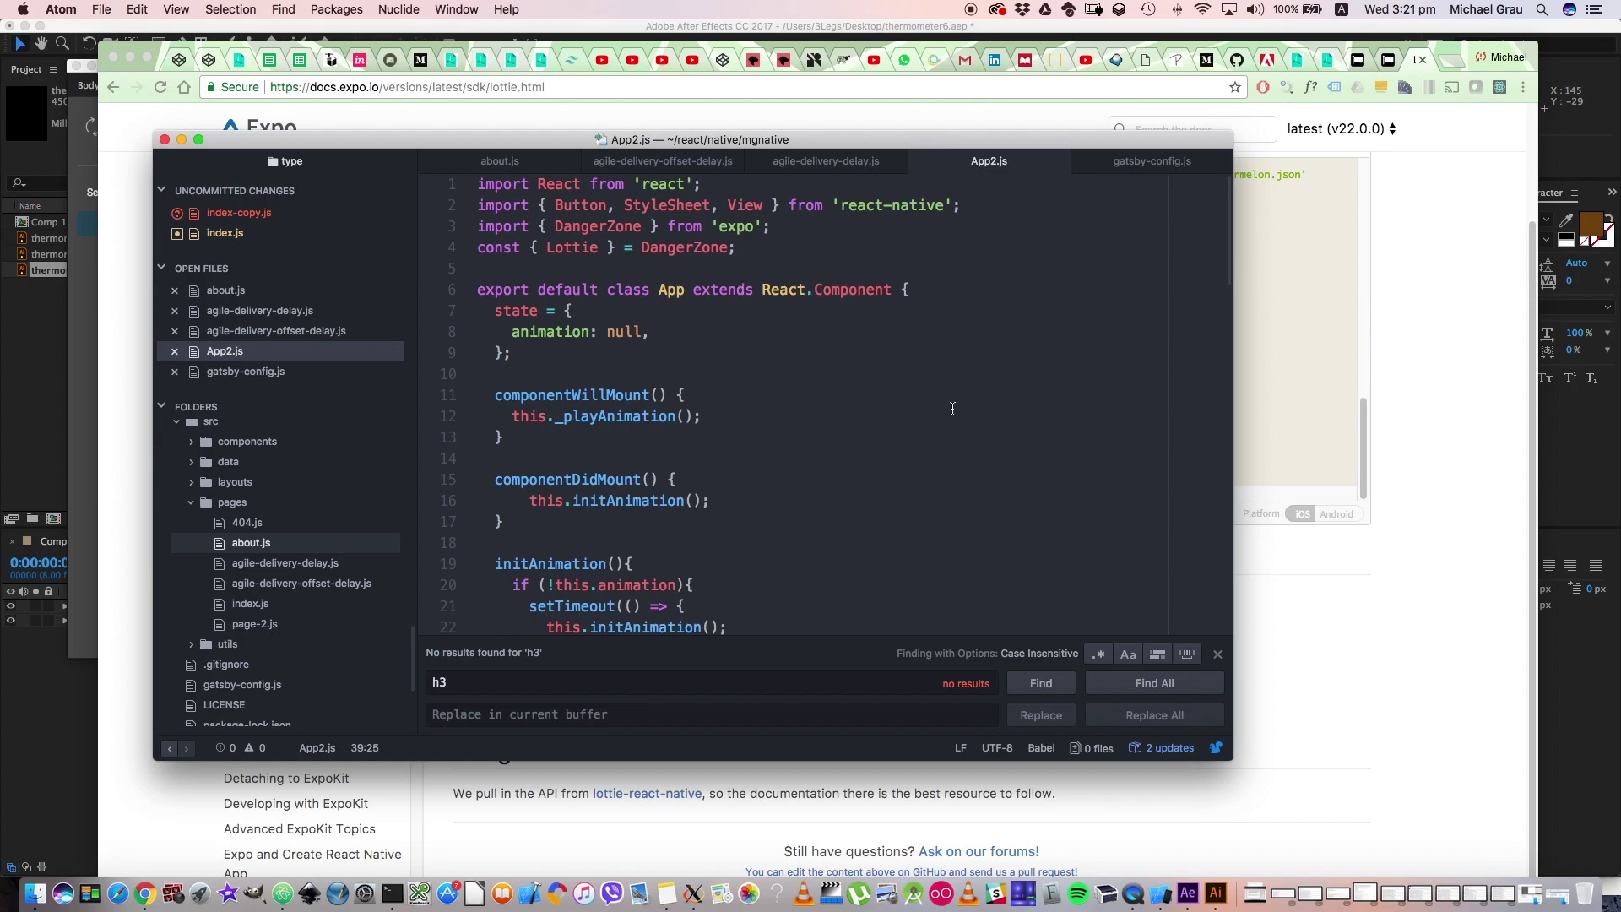
pyautogui.moveTo(1229, 259); pyautogui.dragTo(1221, 510)
pyautogui.scroll(-5, 1119, 478)
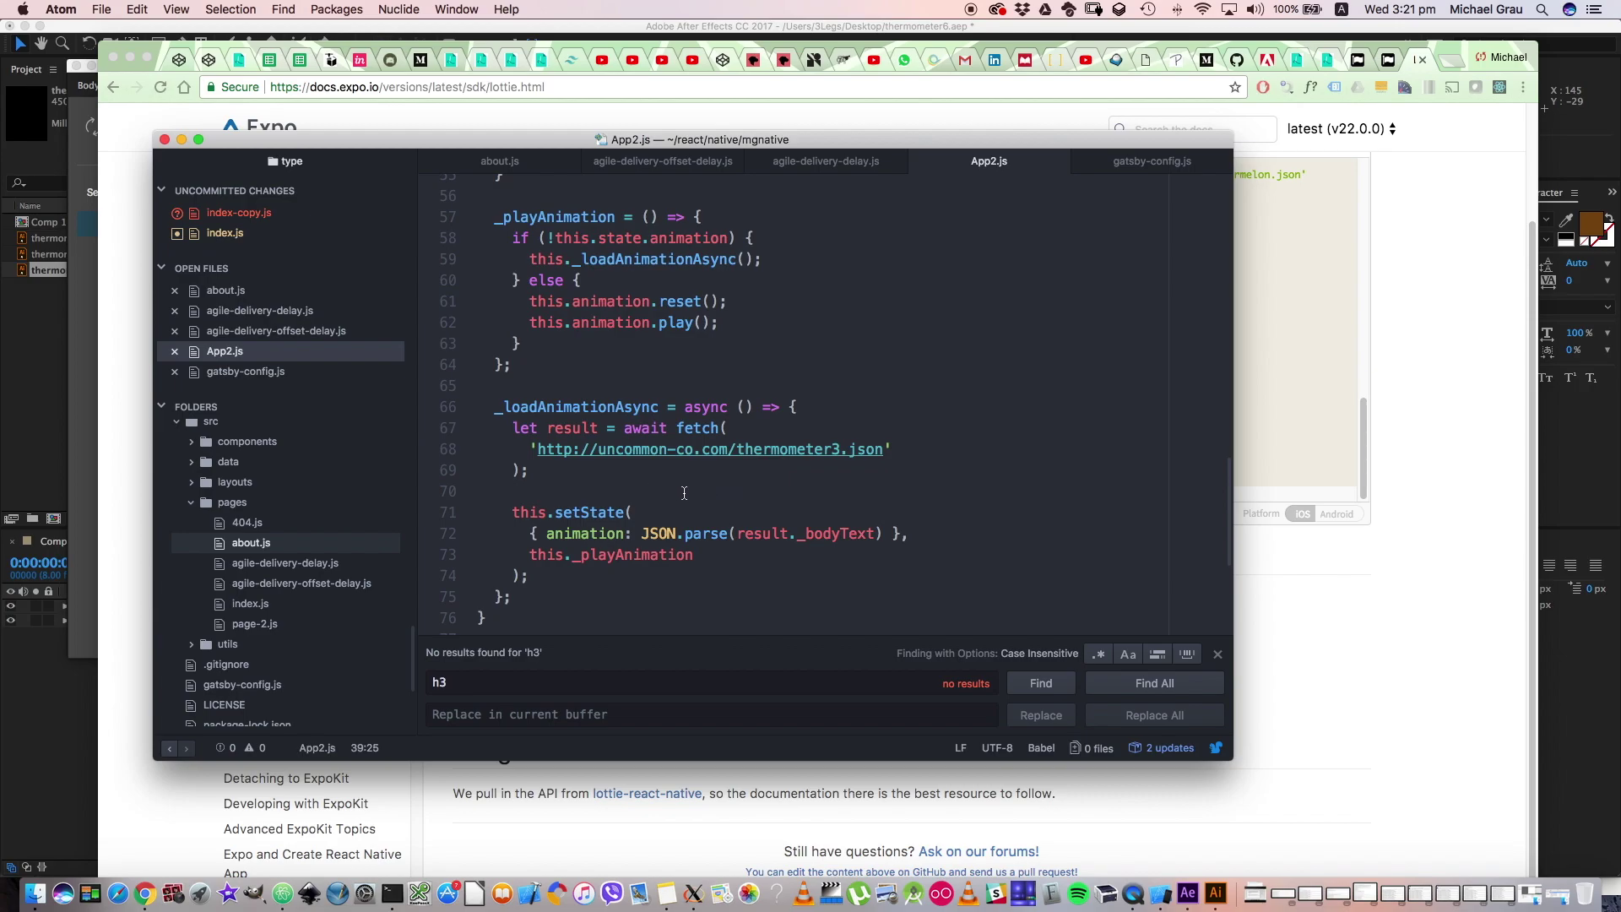
pyautogui.click(1157, 897)
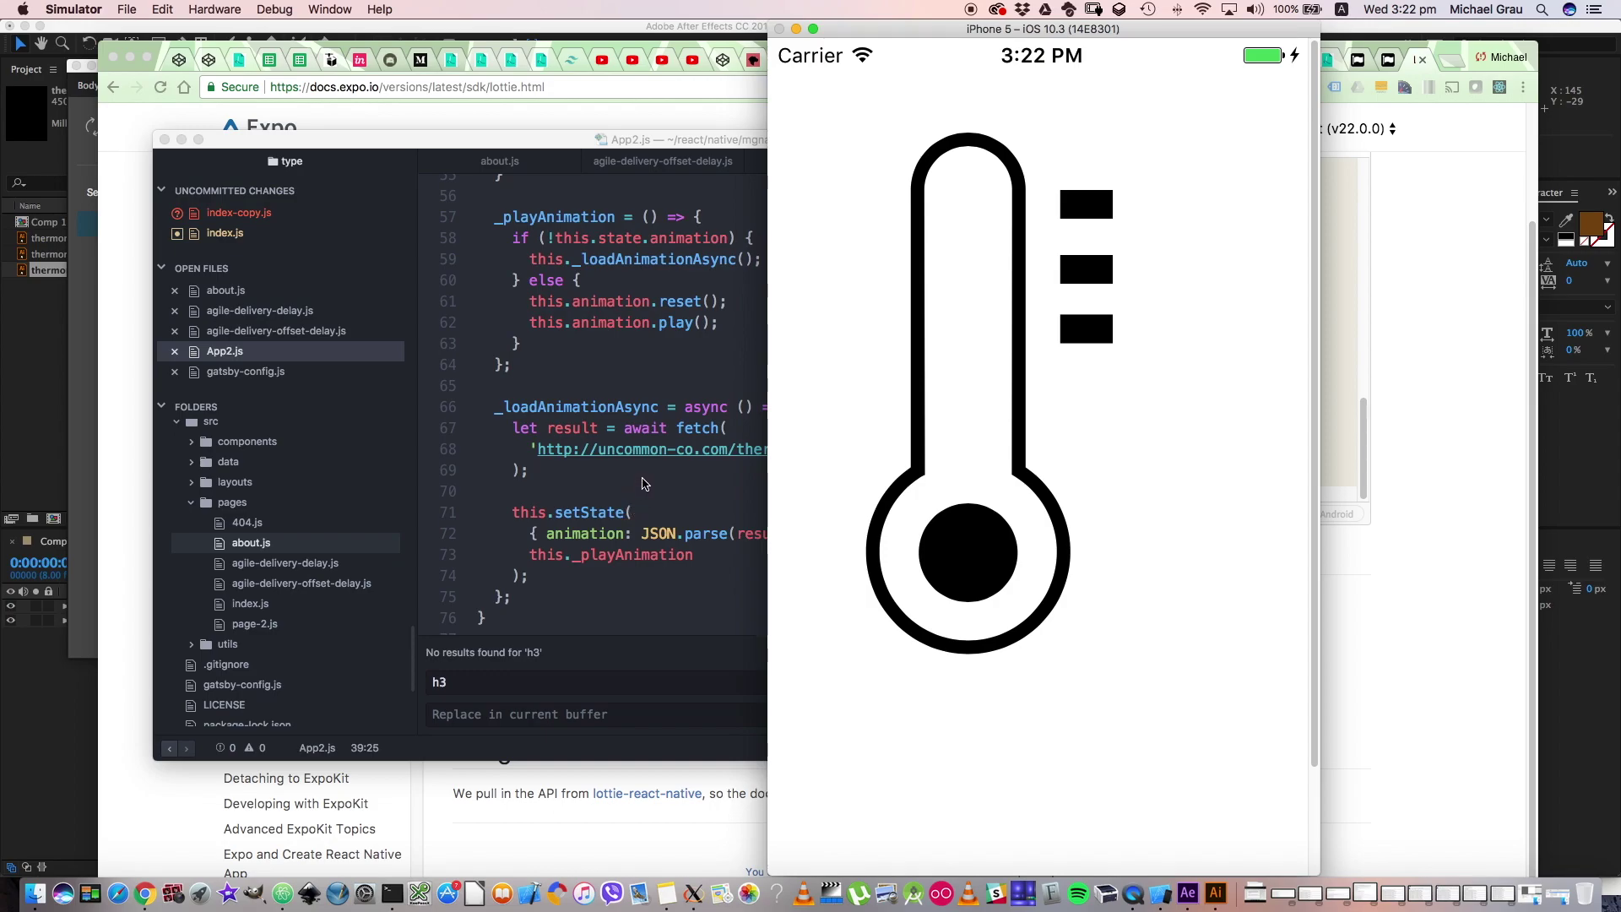
# Back in Atom, select the thermometer3.json URL on line 68
pyautogui.click(645, 479)
pyautogui.moveTo(898, 450); pyautogui.dragTo(521, 448)
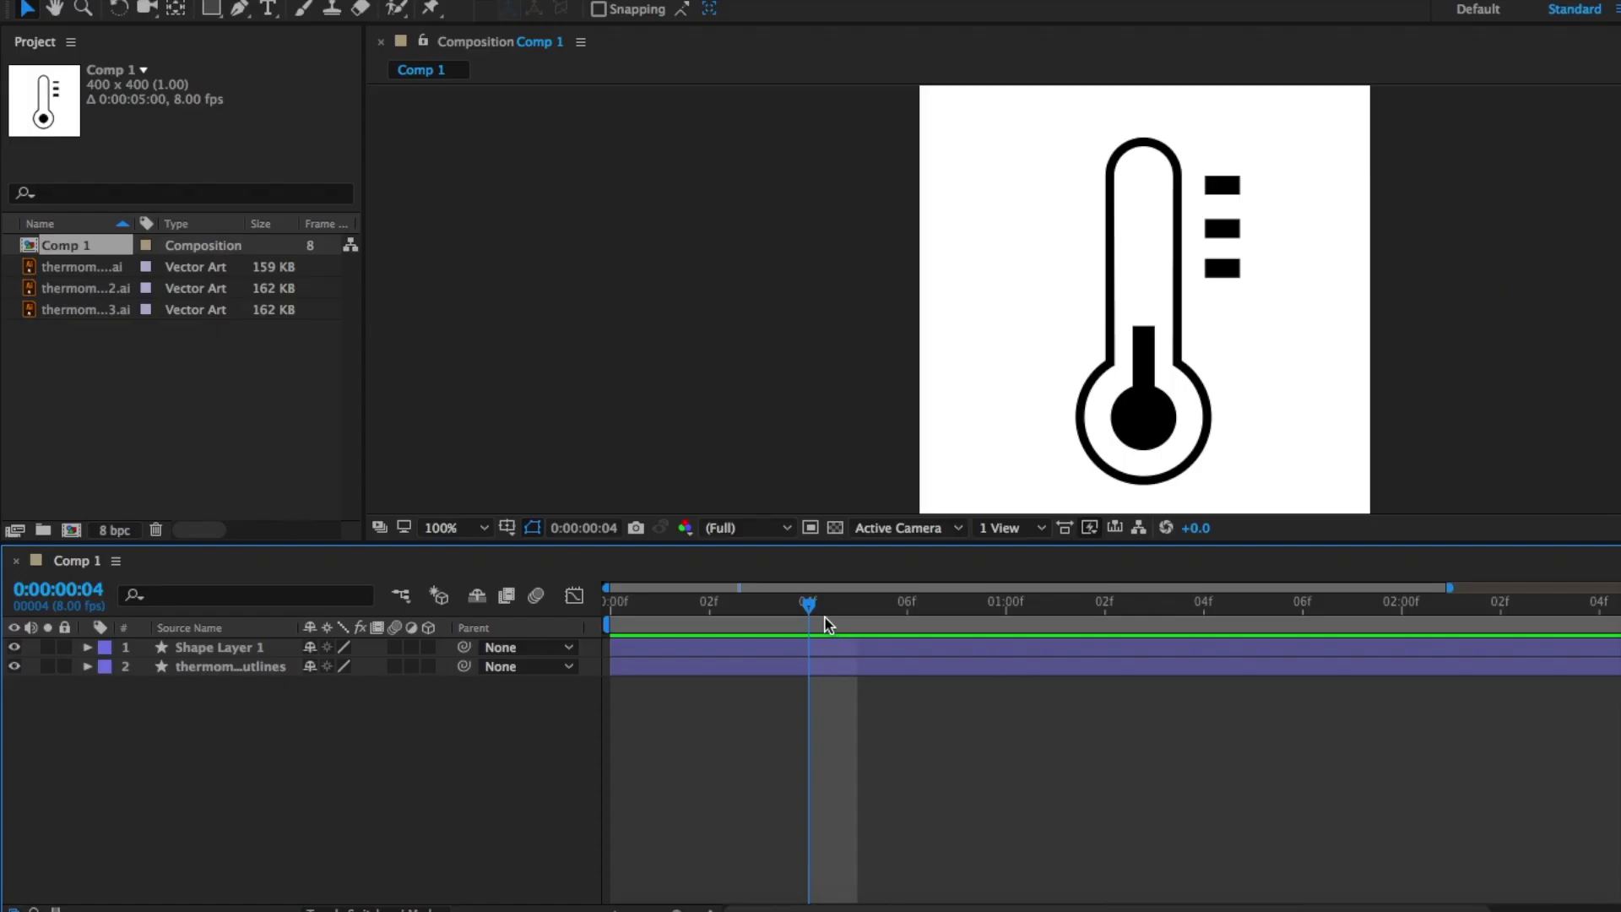
# Re-render the composition to JSON with Bodymovin at frame 2
pyautogui.moveTo(825, 623); pyautogui.dragTo(728, 642)
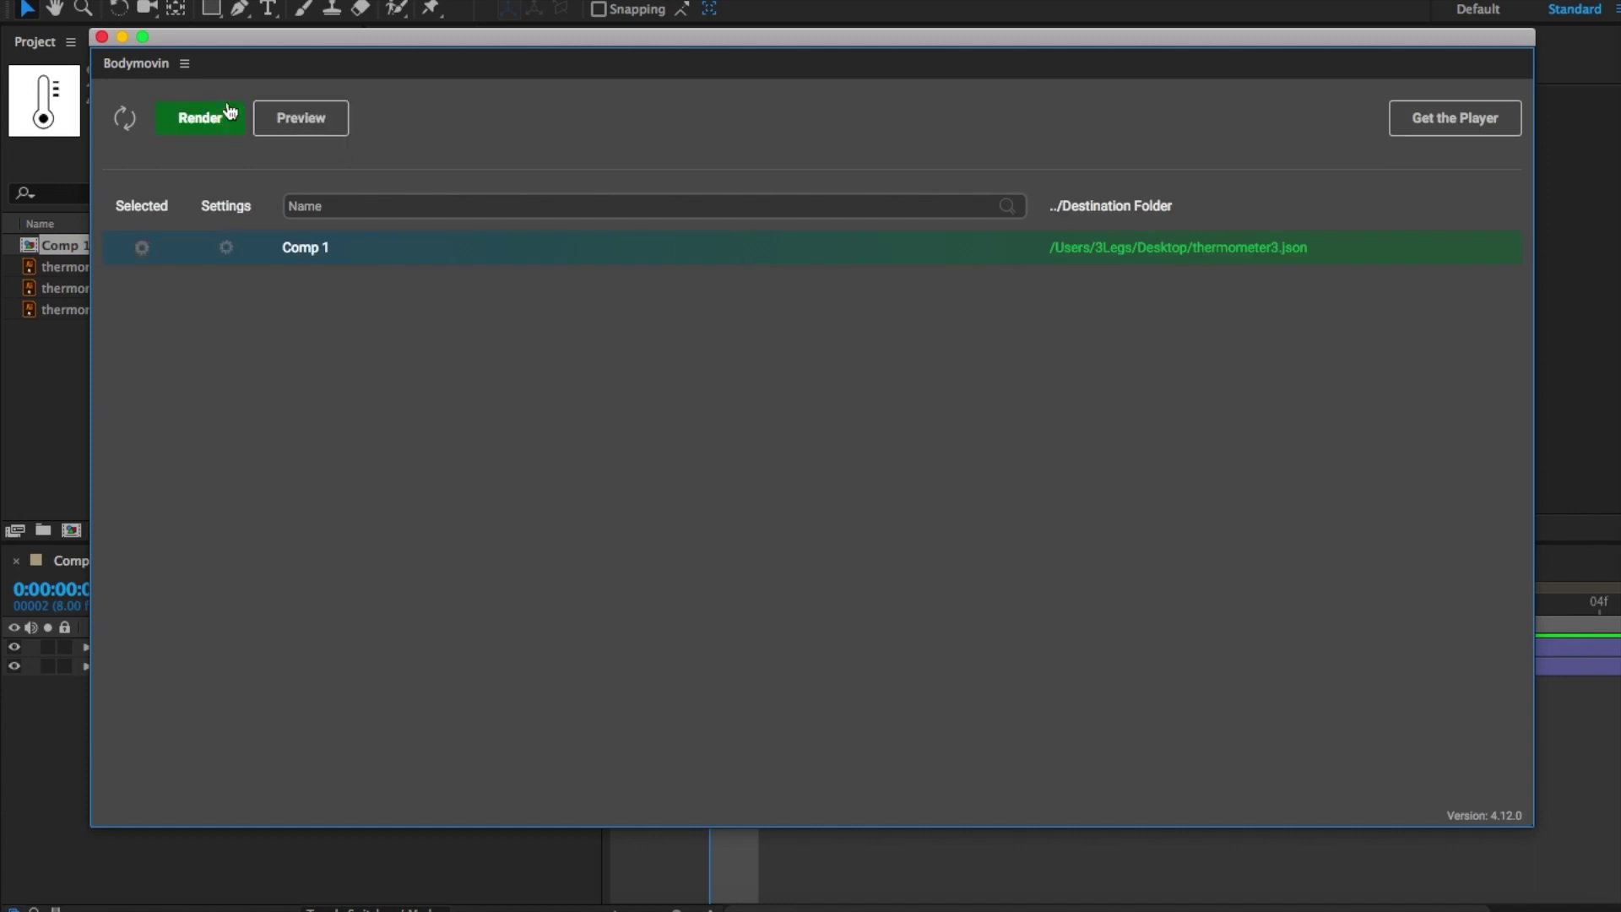
pyautogui.click(207, 113)
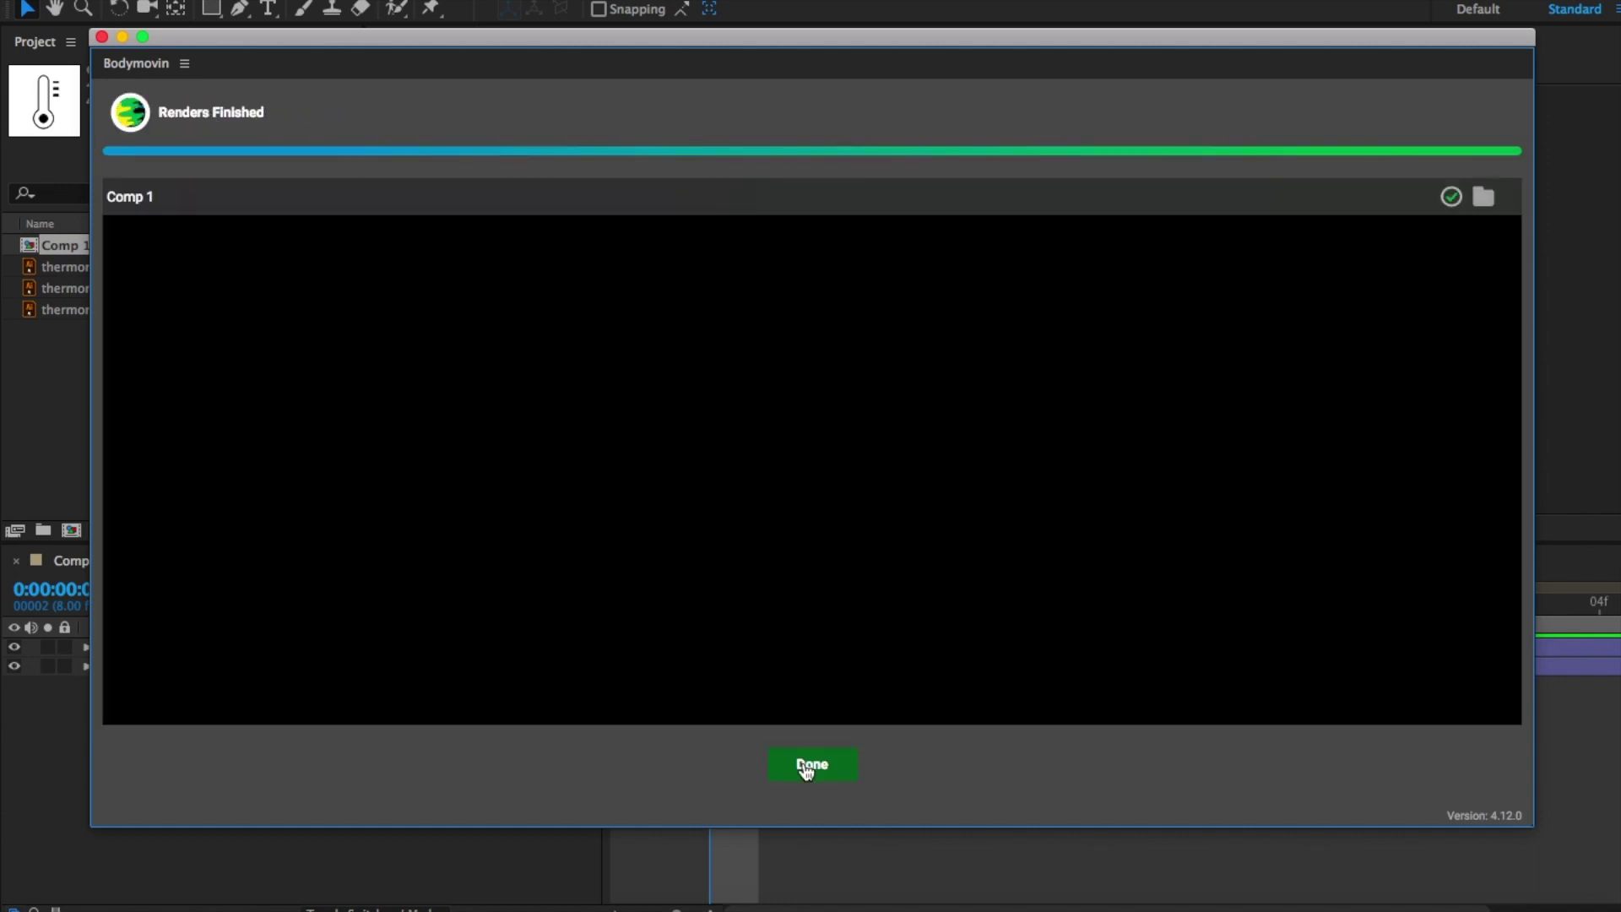
pyautogui.click(807, 765)
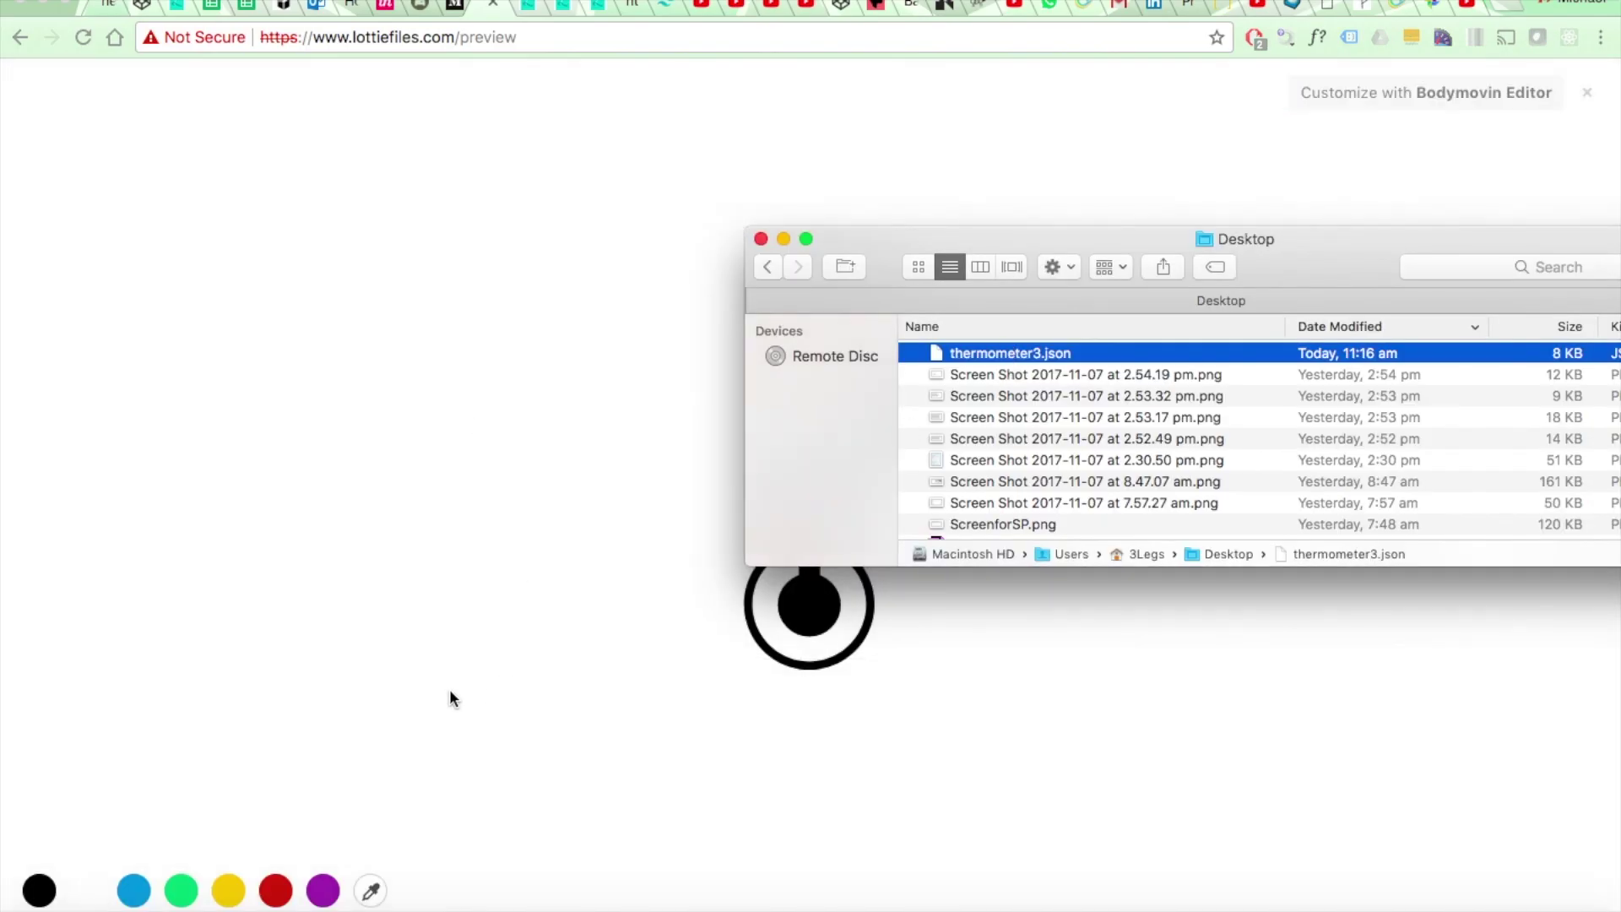
# Change the Lottie view's width and height in App2.js to 400 and save
pyautogui.press('super+Tab')
pyautogui.click(701, 503)
pyautogui.press('BackSpace')
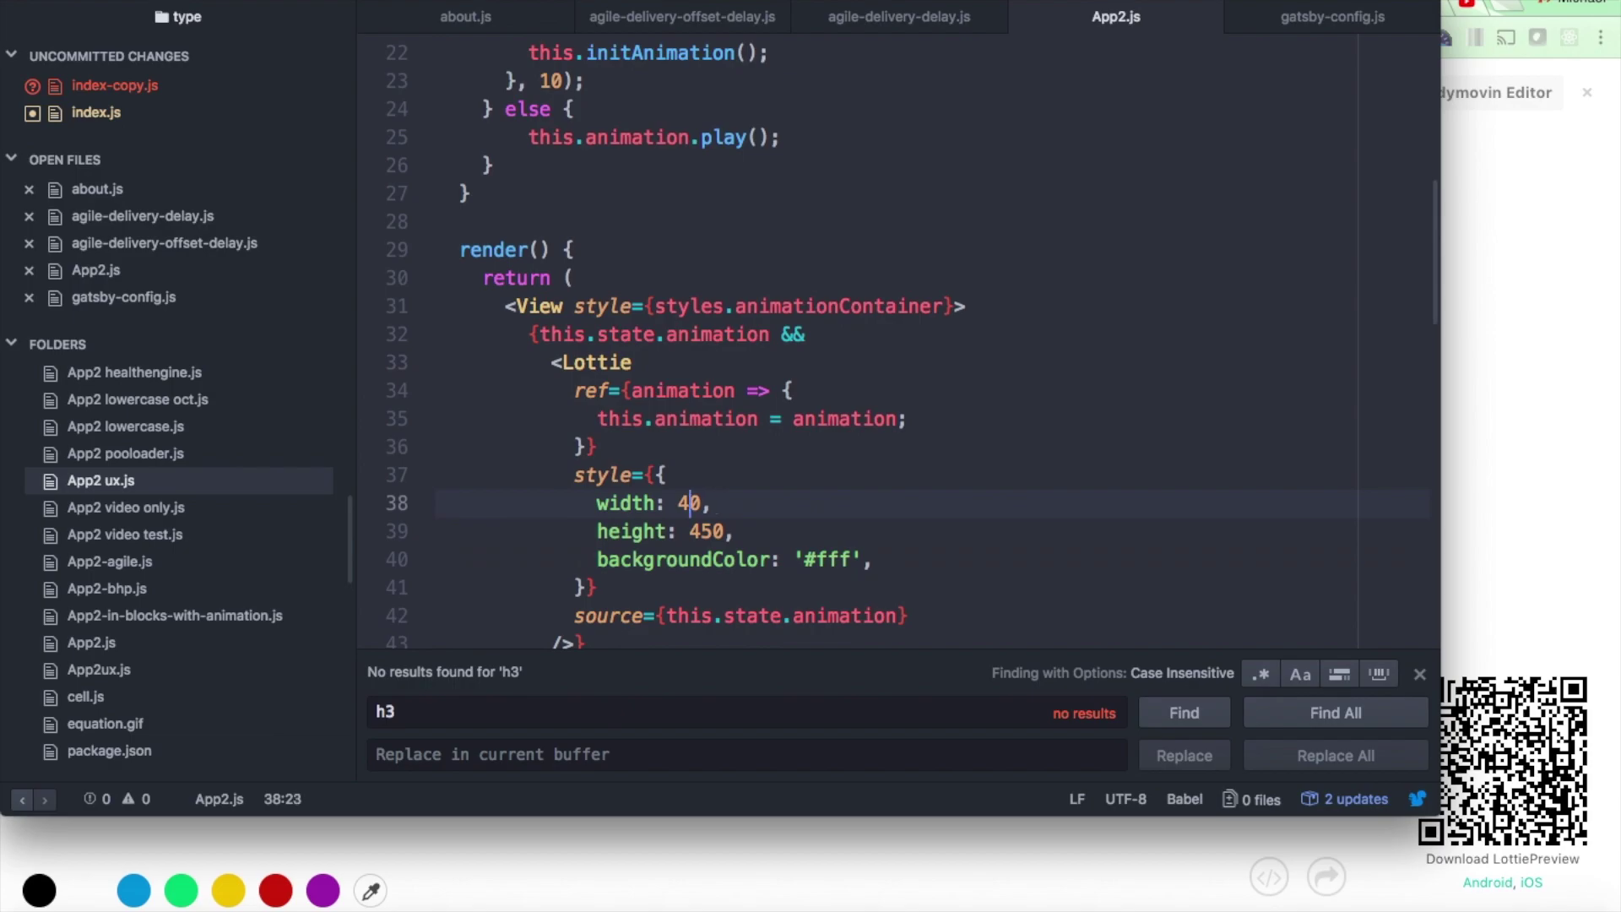
pyautogui.write('0')
pyautogui.press('Down')
pyautogui.press('BackSpace')
pyautogui.write('0')
pyautogui.press('super+Tab')
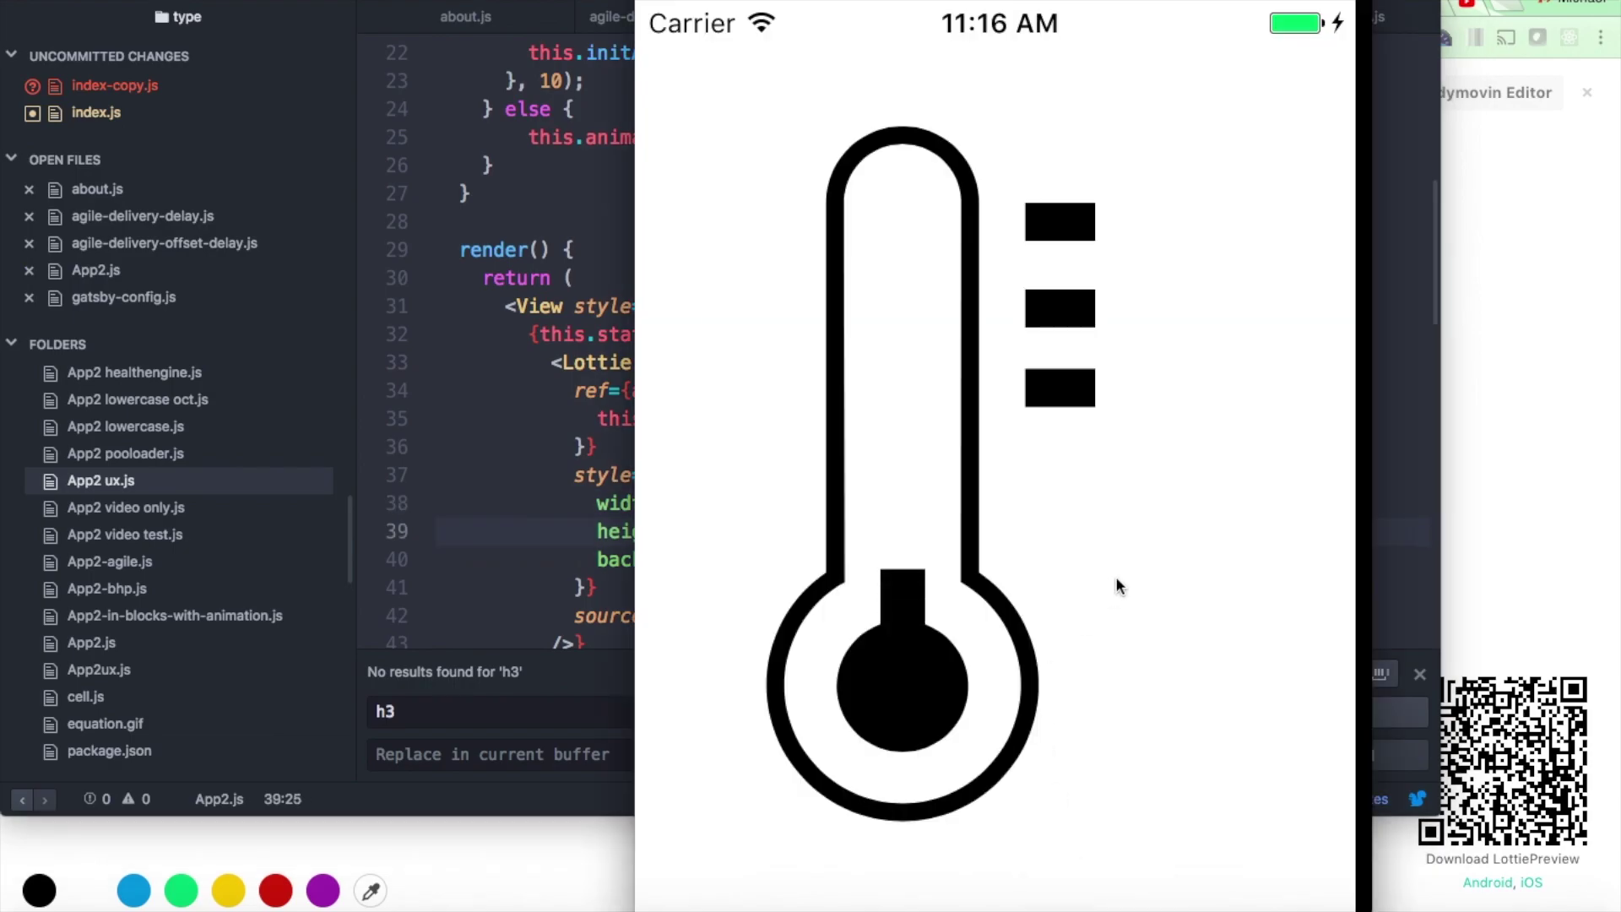
pyautogui.press('super+Tab')
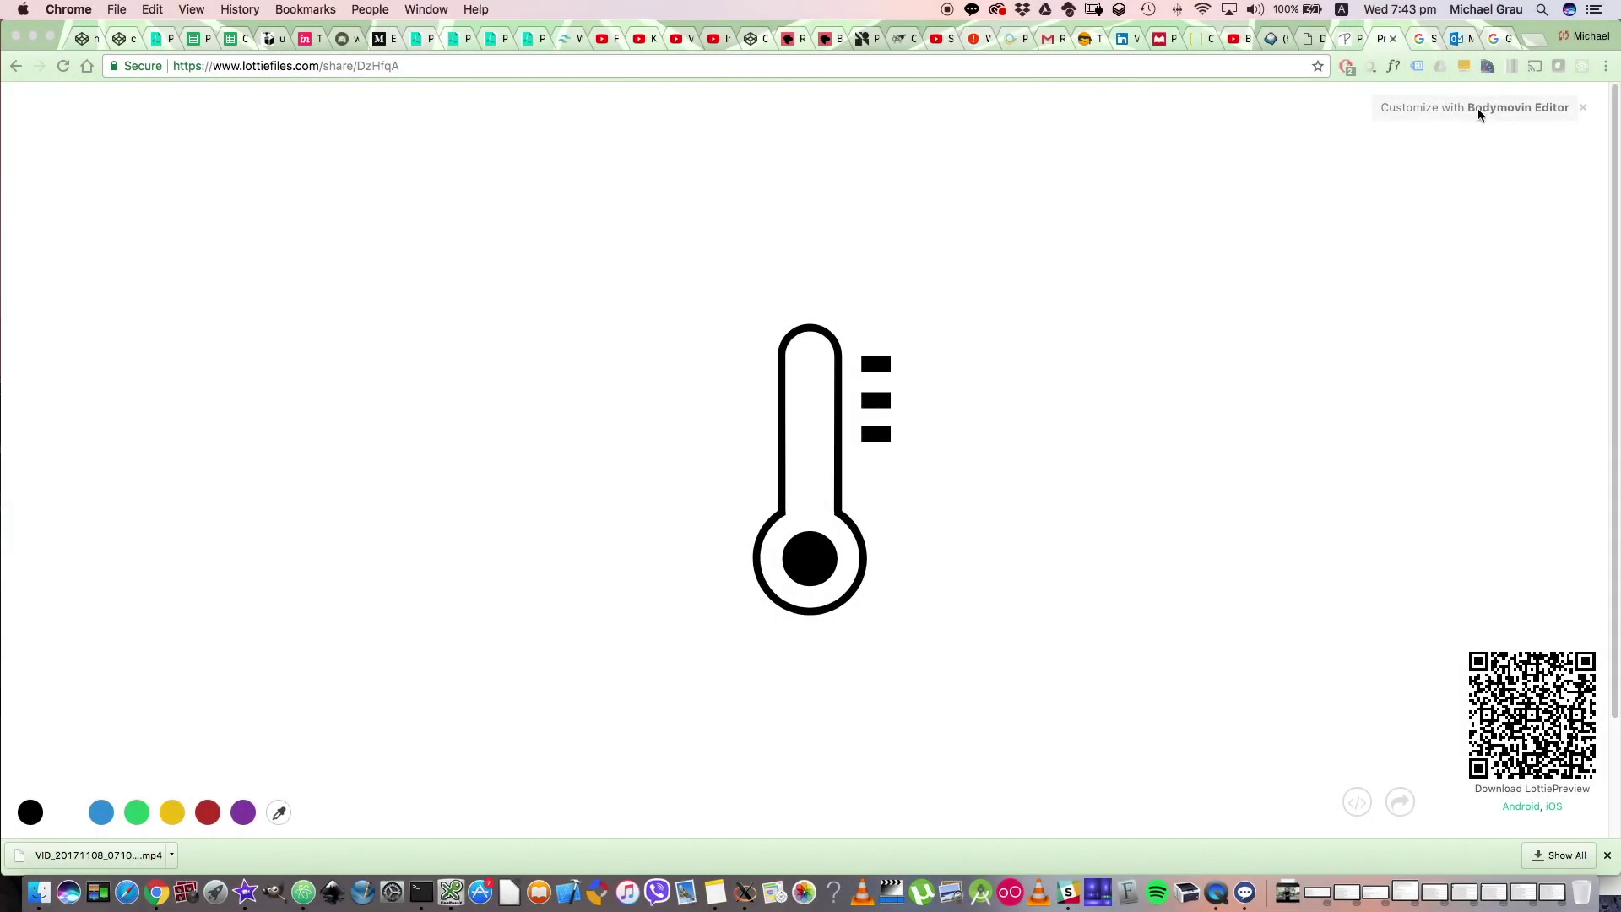
# Open the animation in Bodymovin Editor and change the last #000000 colour to red
pyautogui.click(1474, 109)
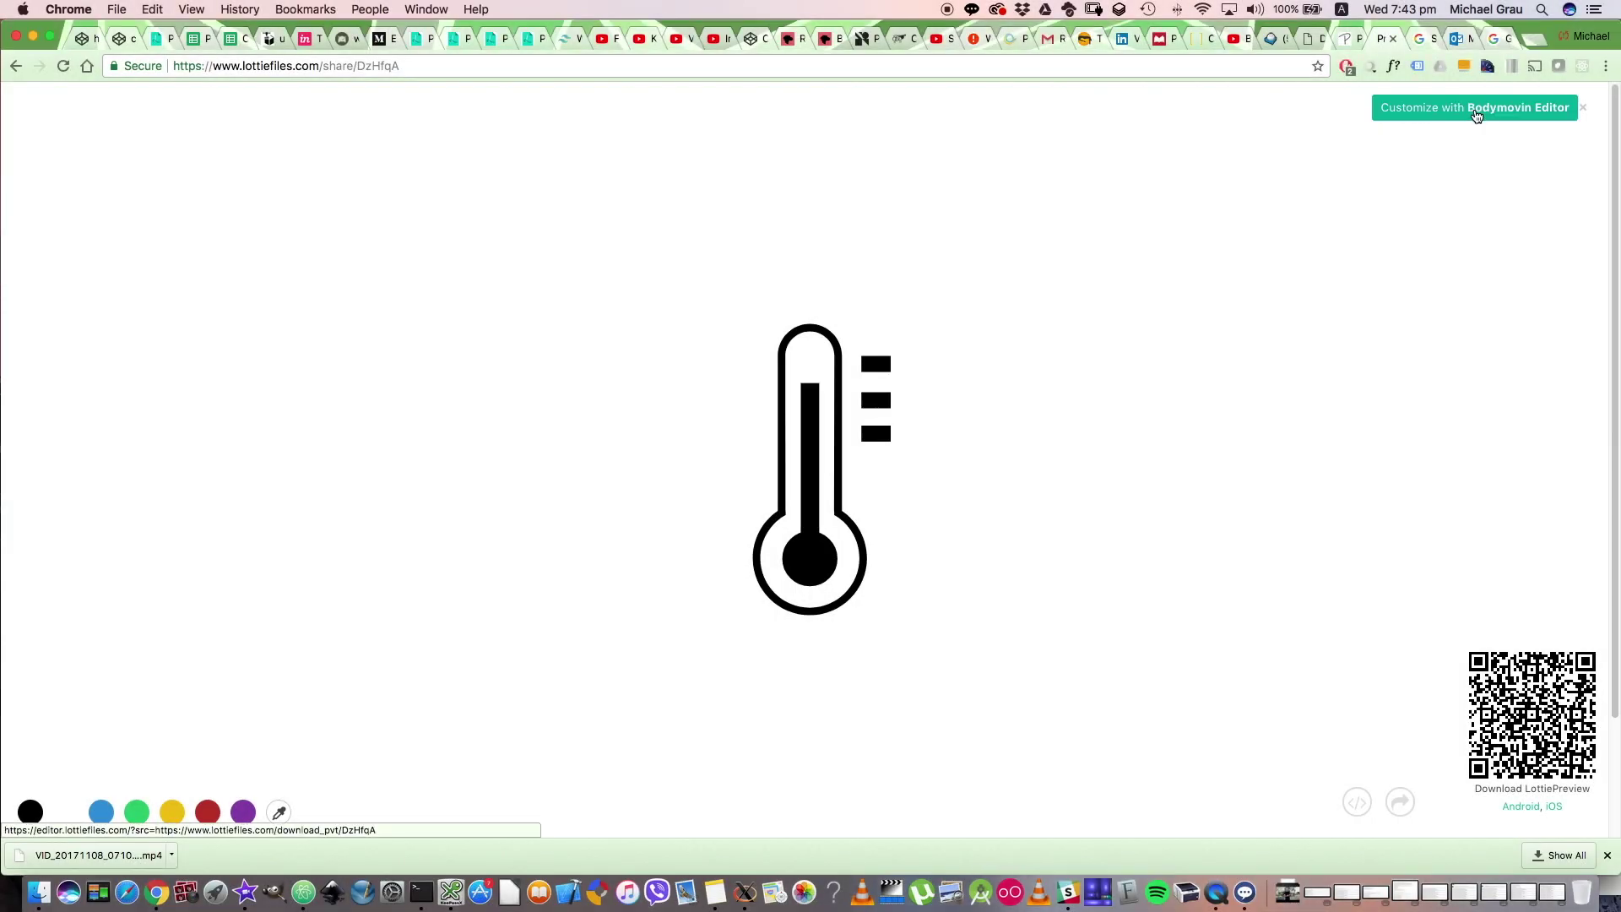
pyautogui.click(1474, 111)
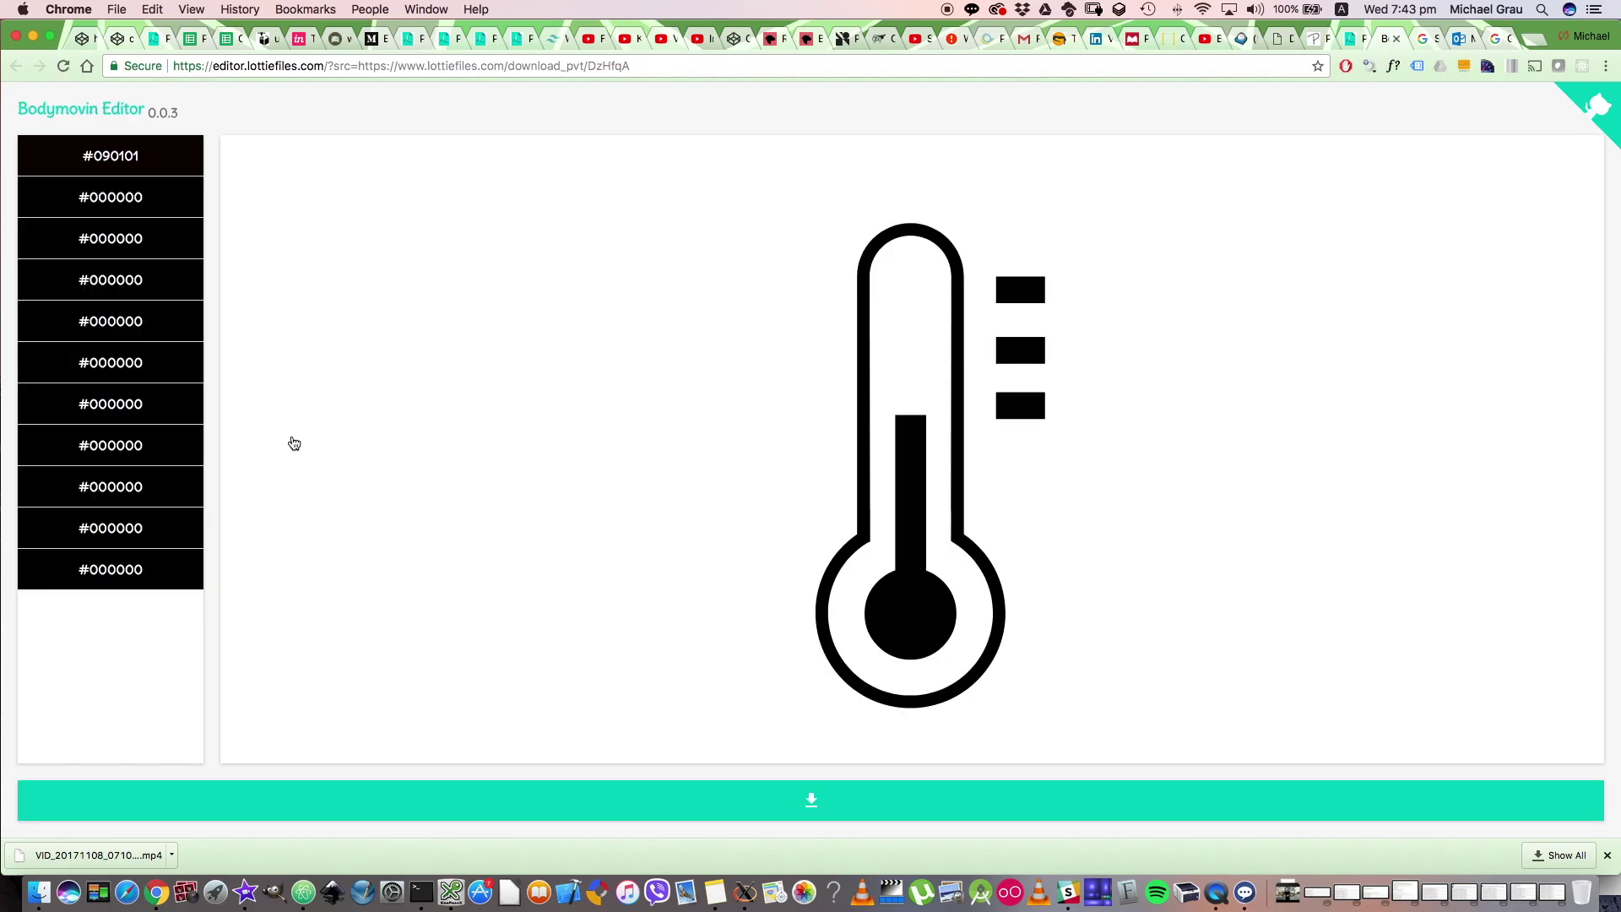
pyautogui.click(116, 572)
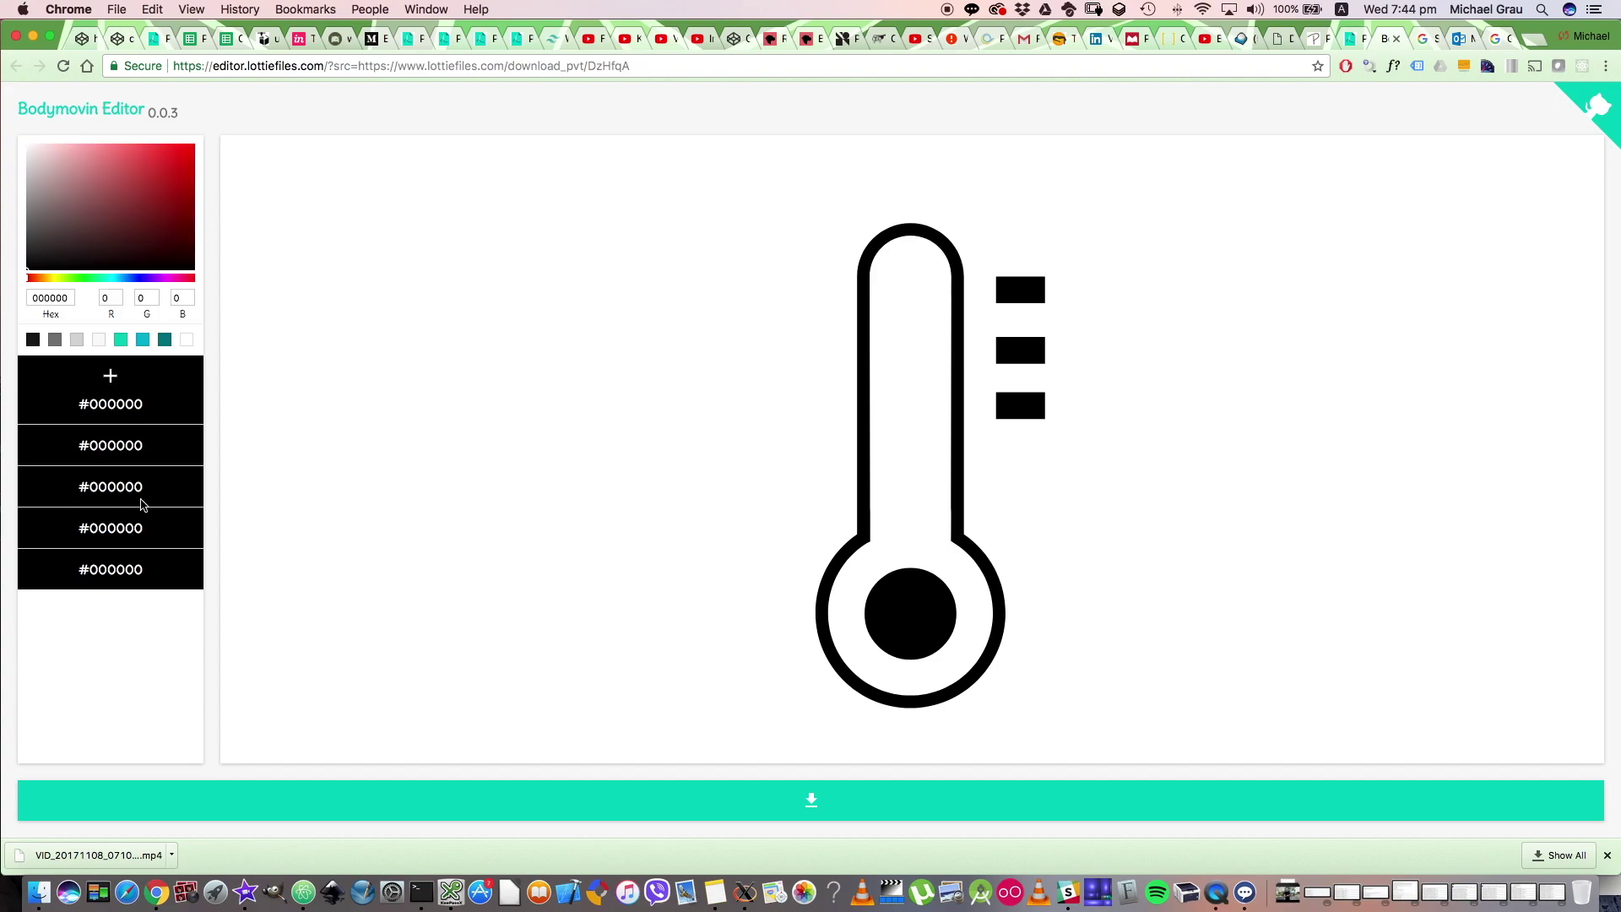
pyautogui.click(190, 153)
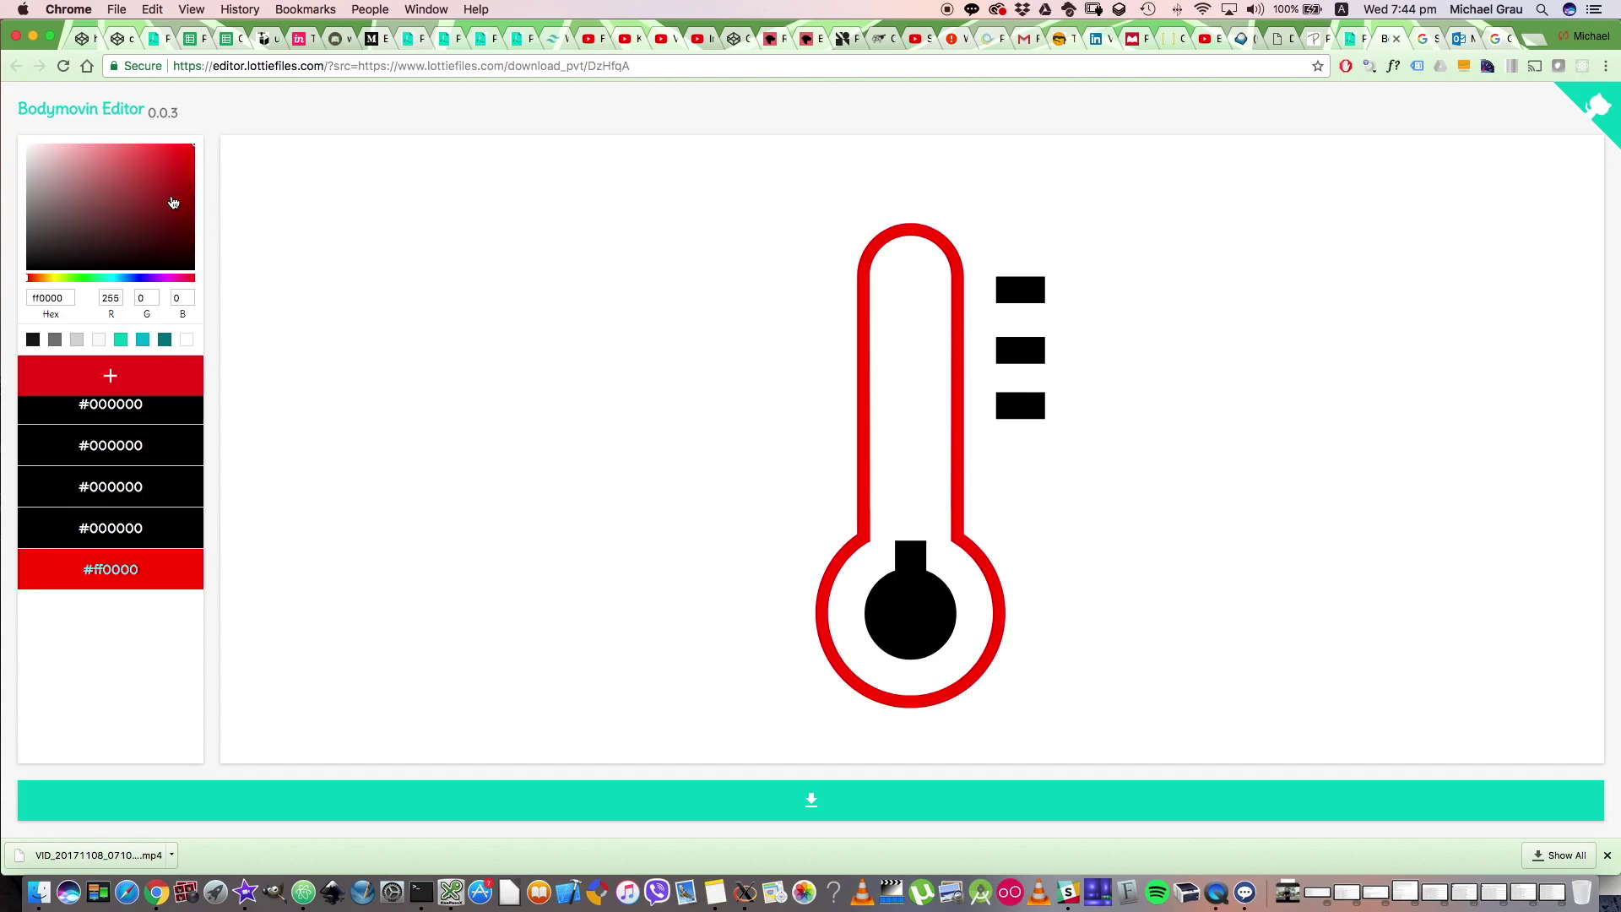